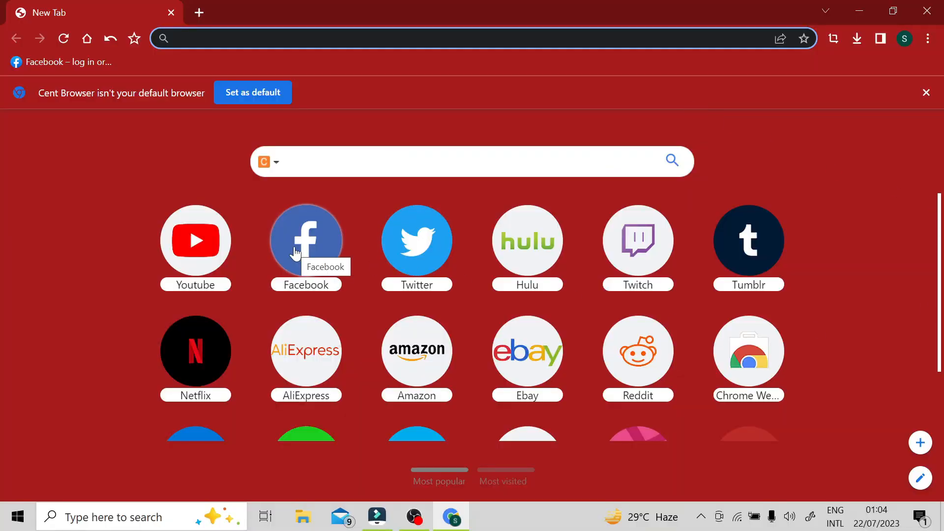
{"action": "type", "text": "ww"}
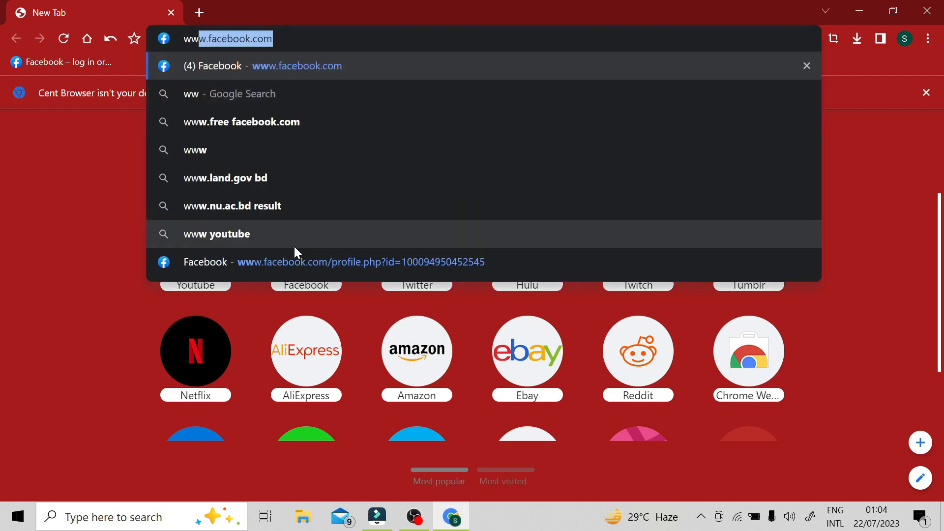
{"action": "key", "text": "Return"}
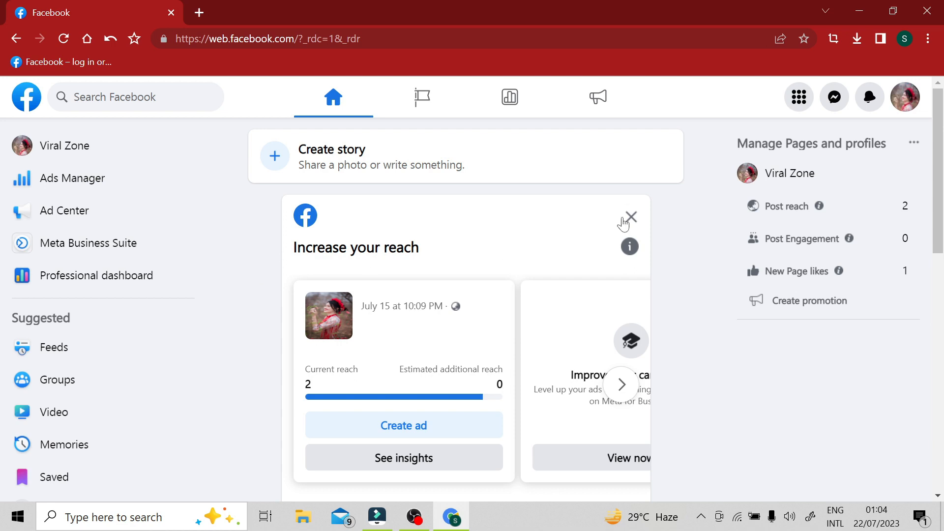
{"action": "left_click", "coordinate": [631, 217]}
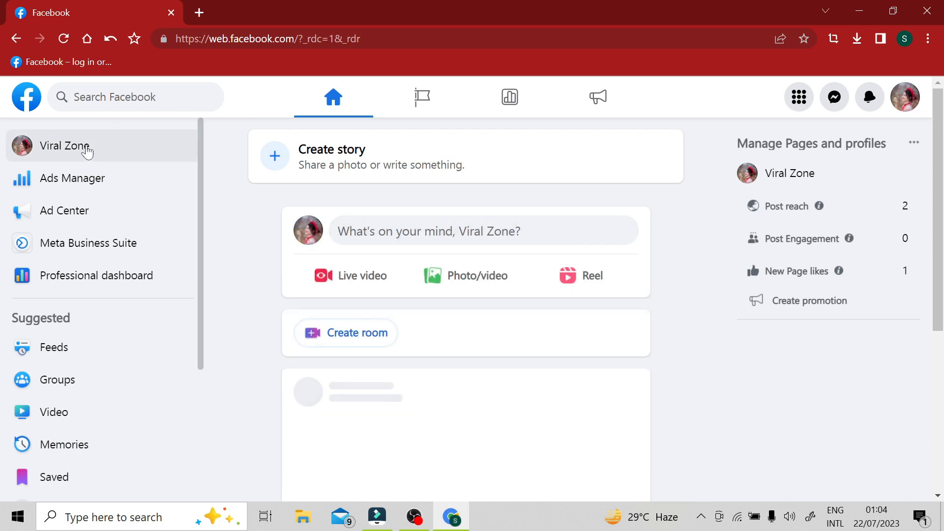
Step: Switch from the Viral Zone Page to the personal profile and dismiss the profile-switch notice
{"action": "left_click", "coordinate": [910, 101]}
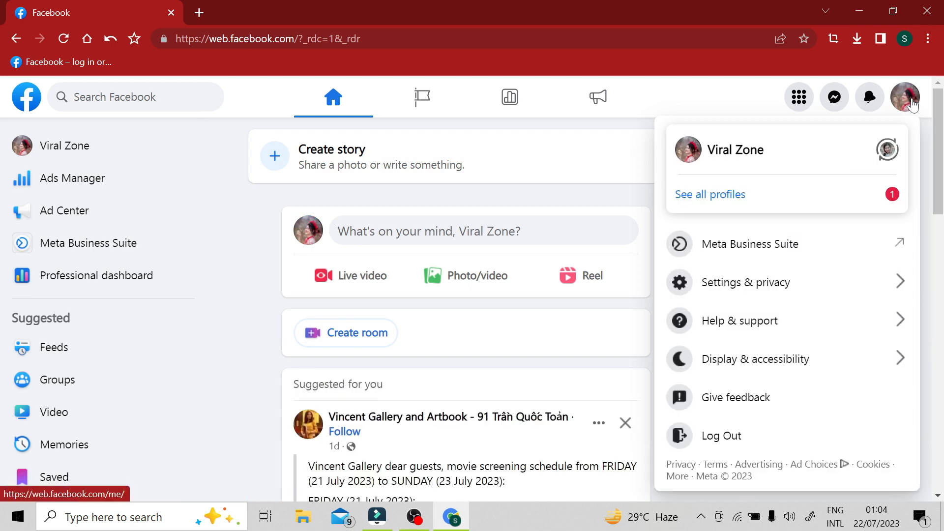
{"action": "left_click", "coordinate": [733, 197]}
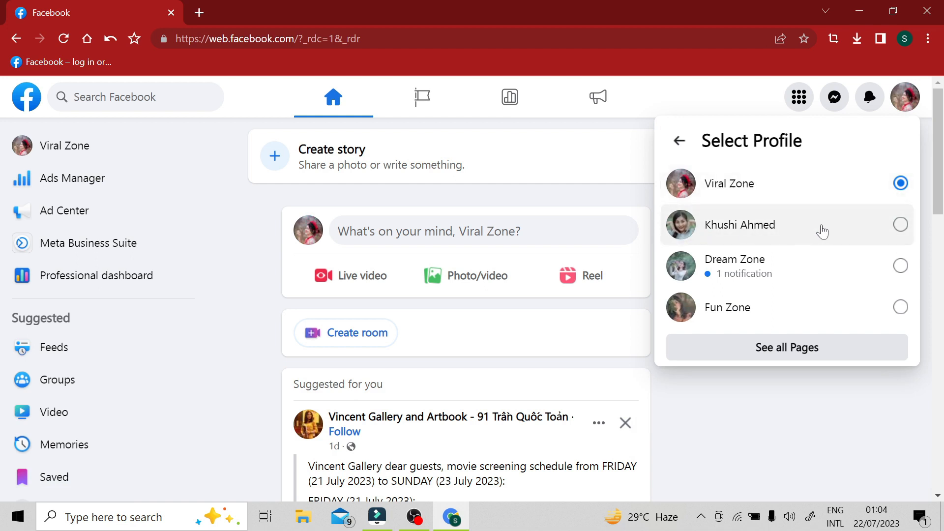
{"action": "left_click", "coordinate": [824, 231]}
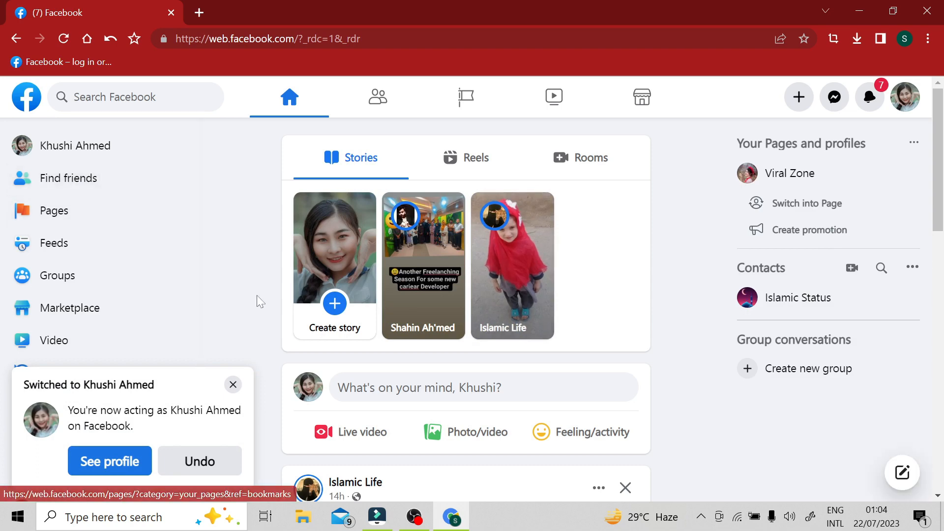
{"action": "left_click", "coordinate": [241, 384]}
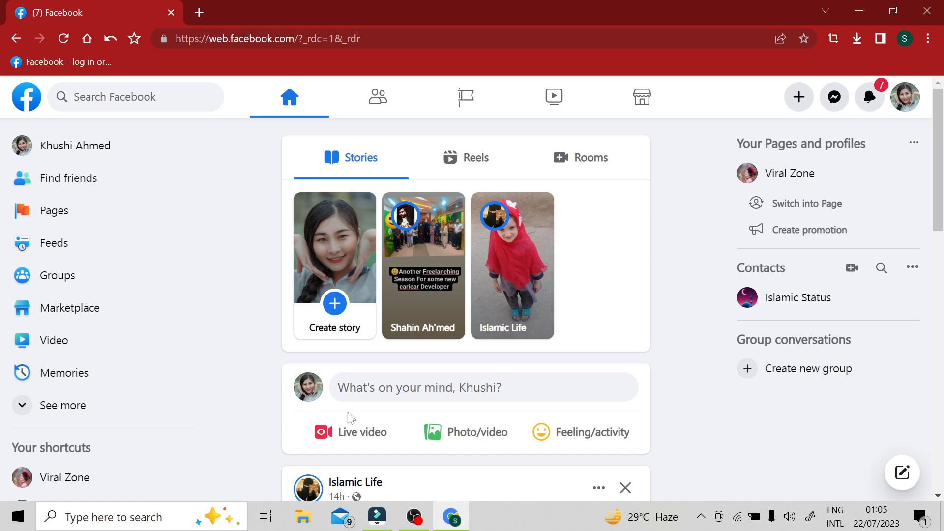
Step: Open the overview of Pages managed by the personal profile
{"action": "scroll", "coordinate": [695, 262], "scroll_direction": "down", "scroll_amount": 1}
{"action": "scroll", "coordinate": [689, 279], "scroll_direction": "down", "scroll_amount": 4}
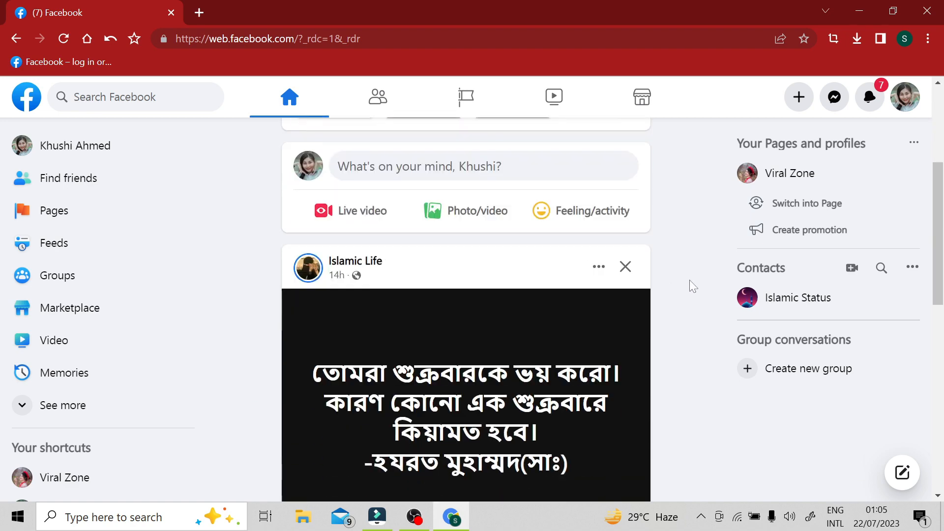
{"action": "scroll", "coordinate": [702, 307], "scroll_direction": "up", "scroll_amount": 5}
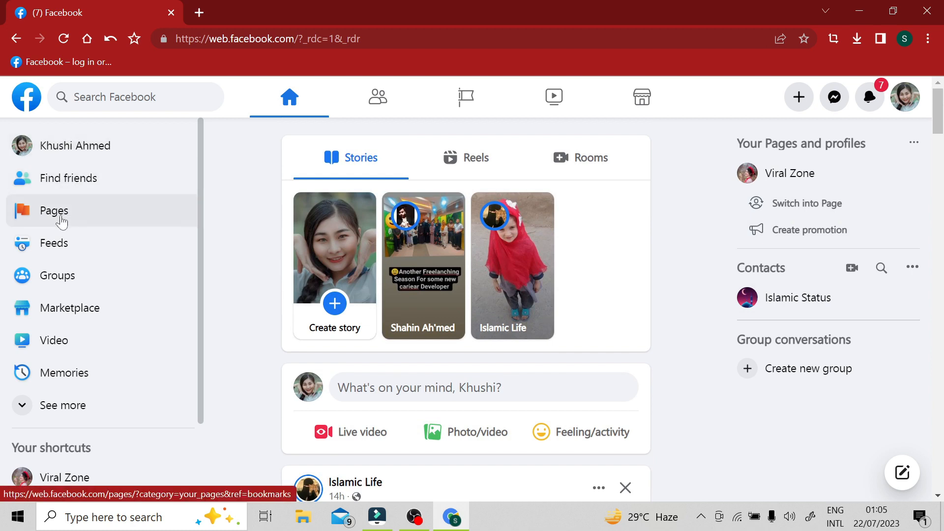
{"action": "left_click", "coordinate": [56, 219]}
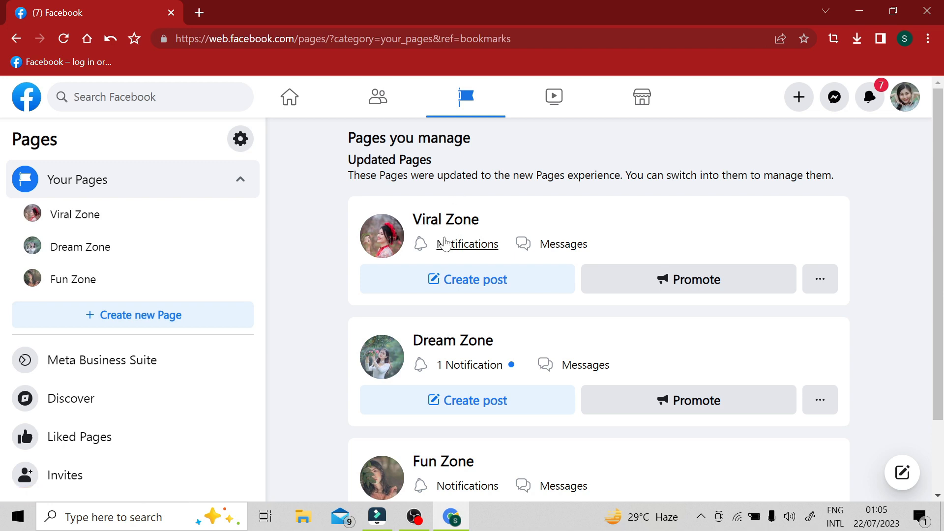
Step: Look through the managed Pages and start creating a new Page
{"action": "scroll", "coordinate": [463, 231], "scroll_direction": "down", "scroll_amount": 1}
{"action": "scroll", "coordinate": [472, 295], "scroll_direction": "down", "scroll_amount": 1}
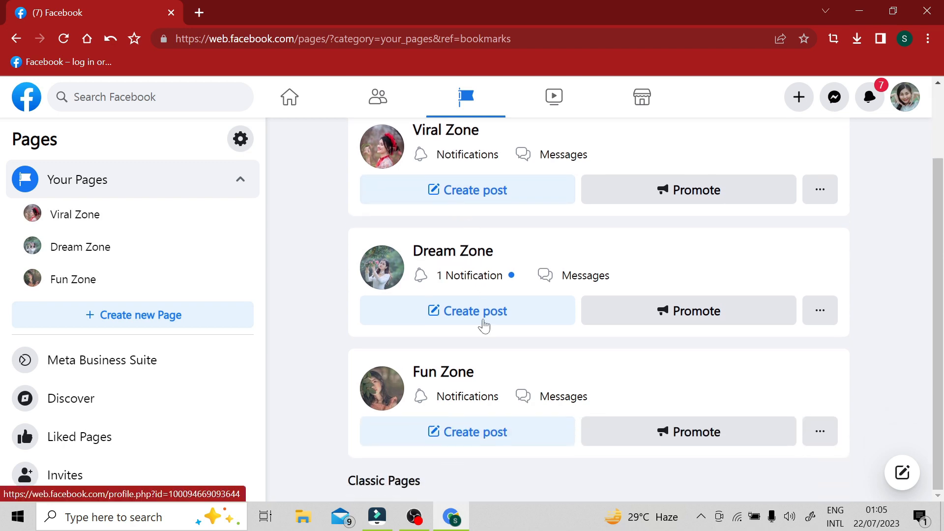
{"action": "scroll", "coordinate": [415, 196], "scroll_direction": "up", "scroll_amount": 2}
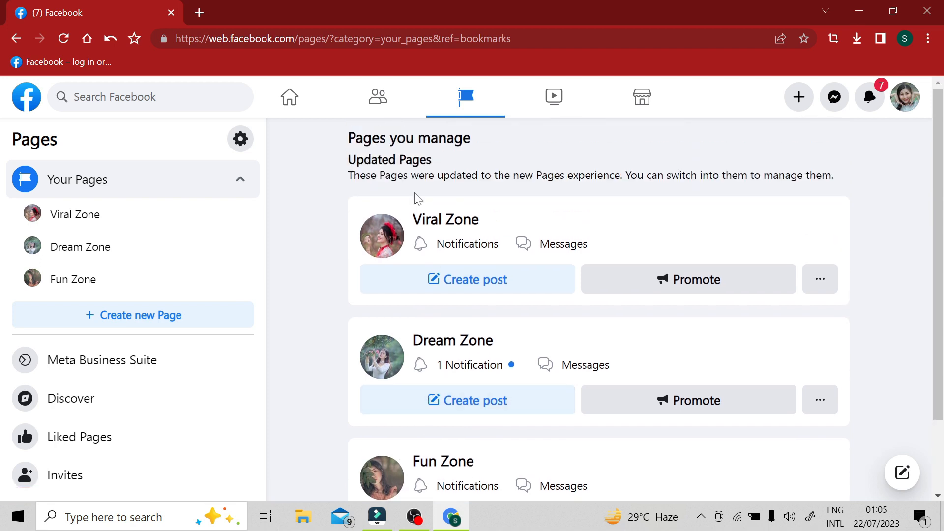
{"action": "scroll", "coordinate": [422, 415], "scroll_direction": "down", "scroll_amount": 2}
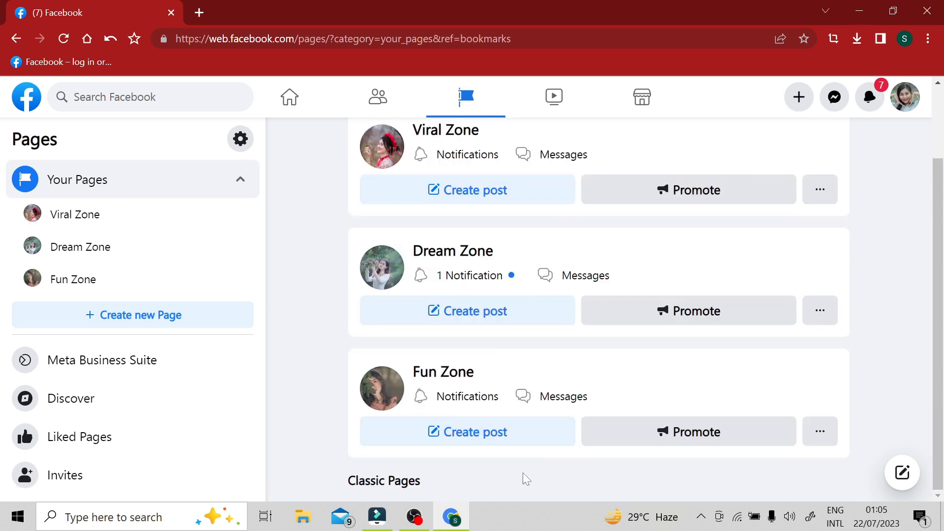
{"action": "scroll", "coordinate": [360, 449], "scroll_direction": "up", "scroll_amount": 2}
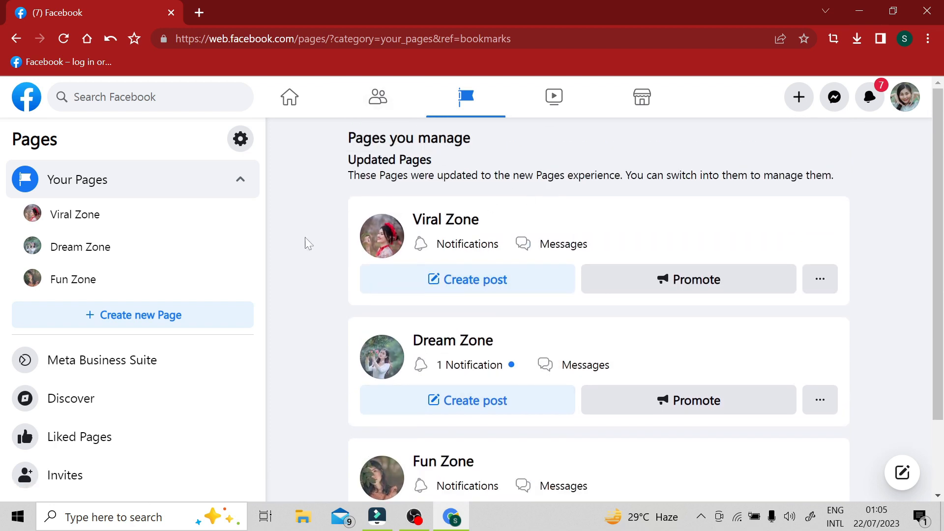
{"action": "left_click", "coordinate": [144, 323]}
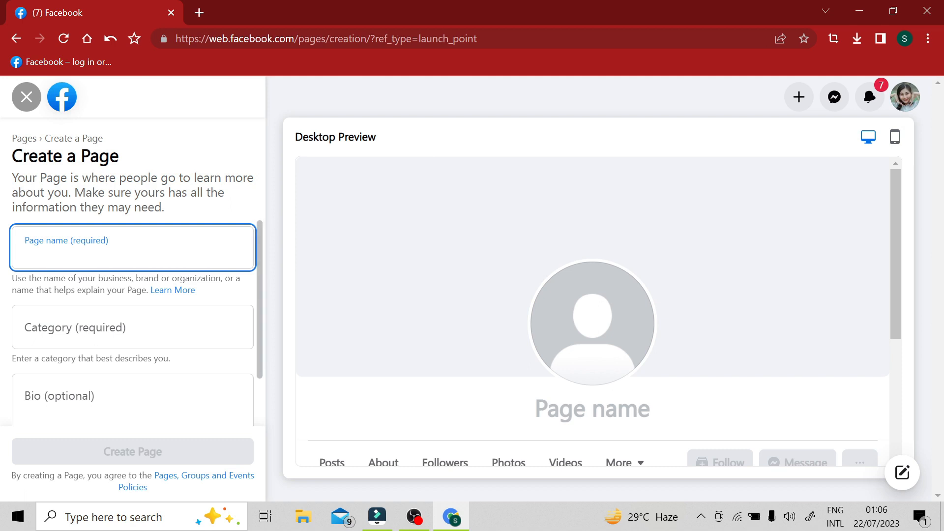
Step: Enter "Creative Zone" as the name of the new Page
{"action": "left_click", "coordinate": [123, 328]}
{"action": "left_click", "coordinate": [122, 409]}
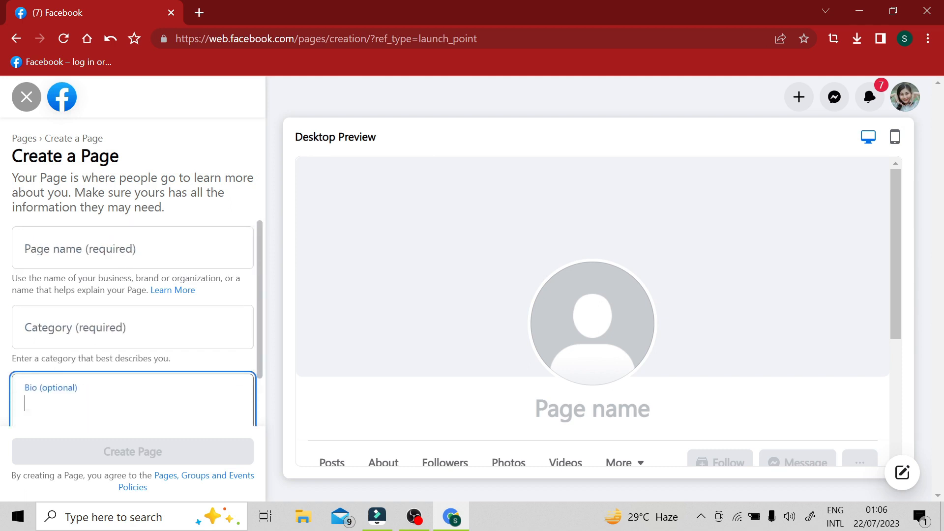
{"action": "scroll", "coordinate": [123, 393], "scroll_direction": "down", "scroll_amount": 2}
{"action": "scroll", "coordinate": [123, 344], "scroll_direction": "up", "scroll_amount": 2}
{"action": "left_click", "coordinate": [123, 249]}
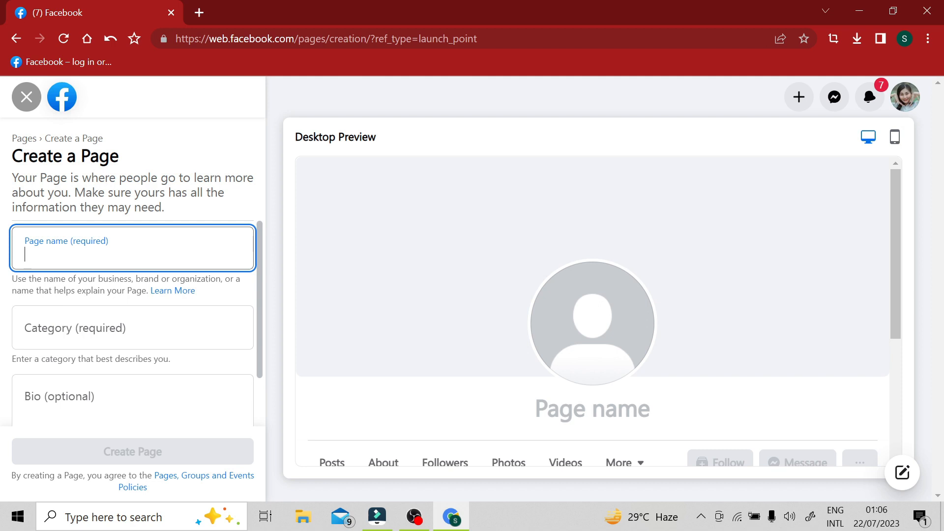
{"action": "type", "text": "Cre"}
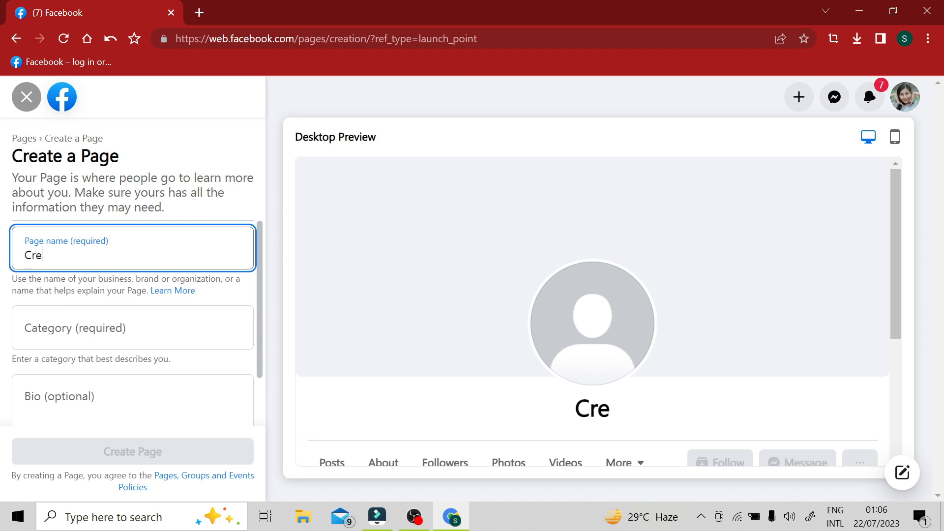
{"action": "type", "text": "ative "}
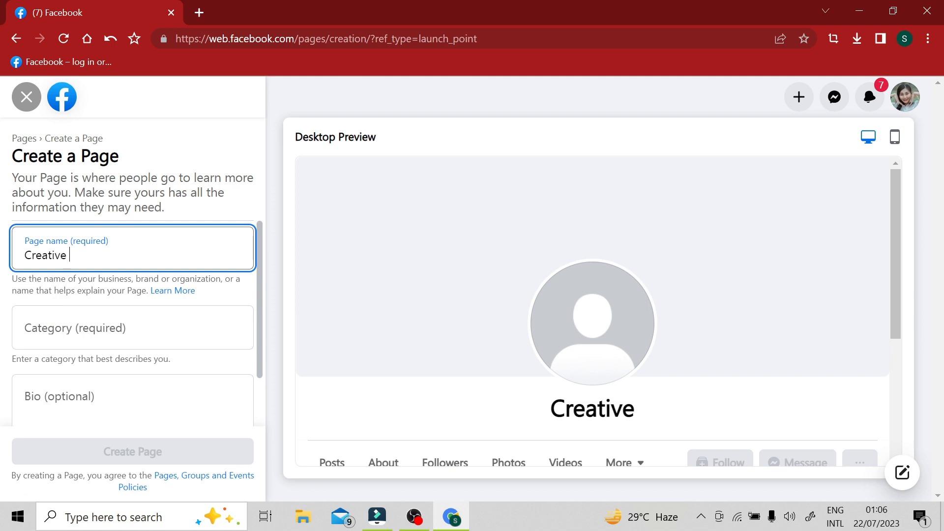
{"action": "type", "text": "Zone"}
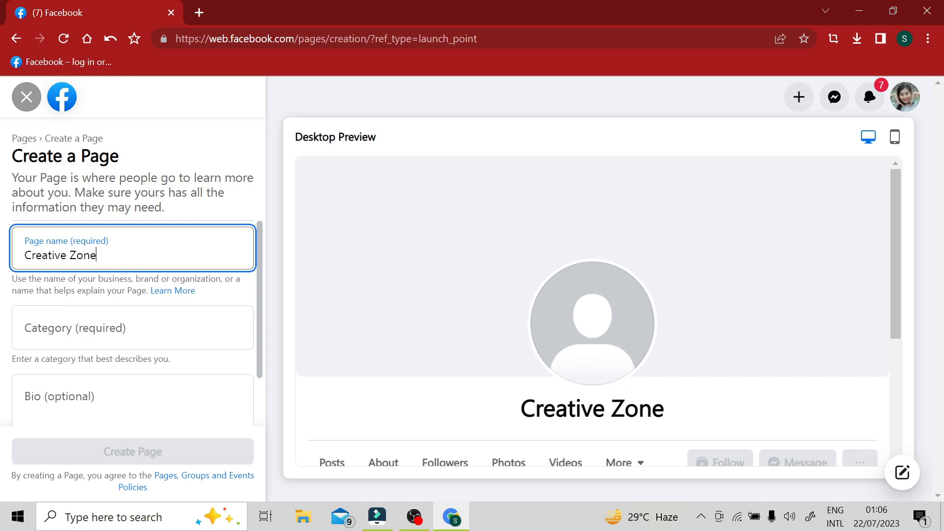
{"action": "left_click", "coordinate": [689, 395]}
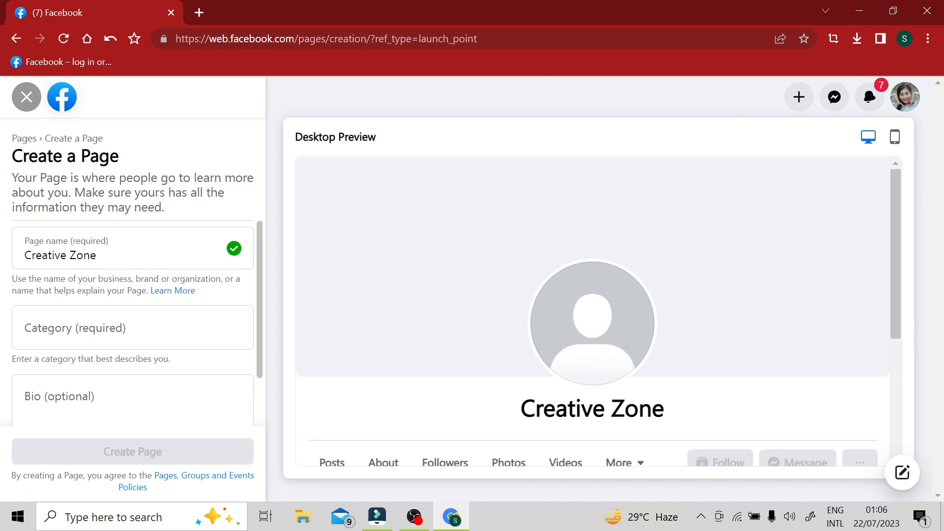
Step: Search the Page categories for "Gami" and assign the category Gaming video creator
{"action": "left_click", "coordinate": [133, 327]}
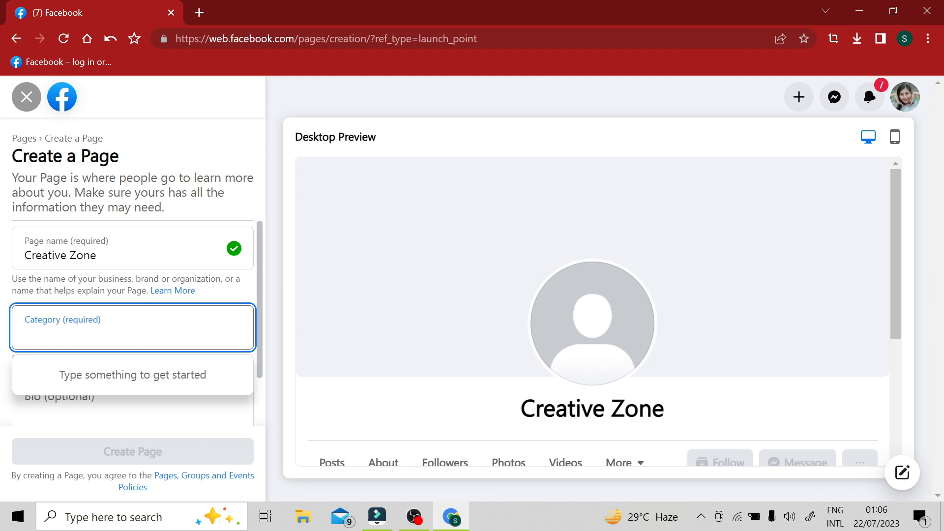
{"action": "type", "text": "Gami"}
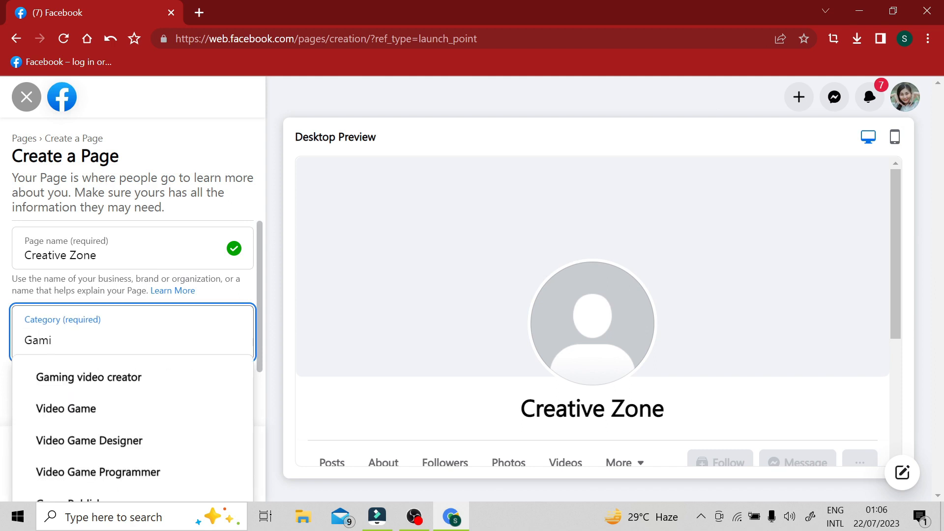
{"action": "left_click", "coordinate": [117, 380]}
{"action": "scroll", "coordinate": [132, 367], "scroll_direction": "down", "scroll_amount": 1}
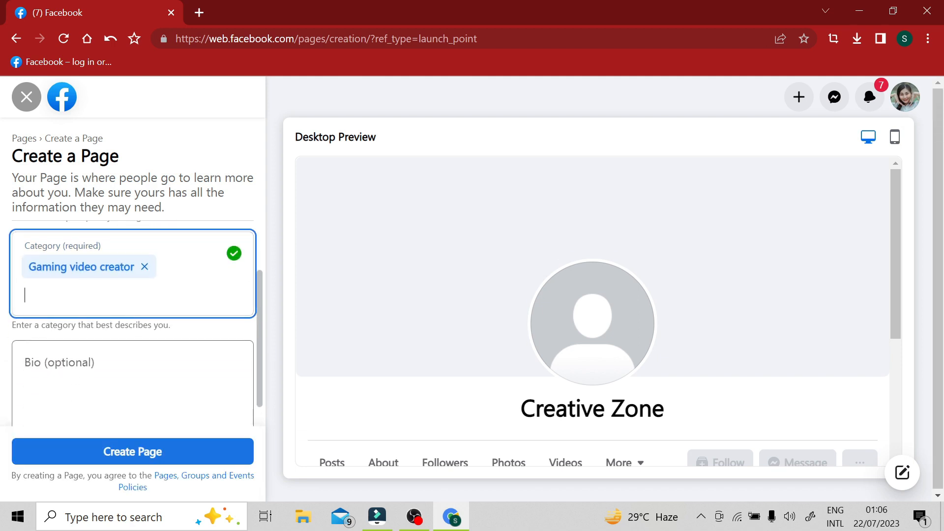
{"action": "left_click", "coordinate": [189, 326]}
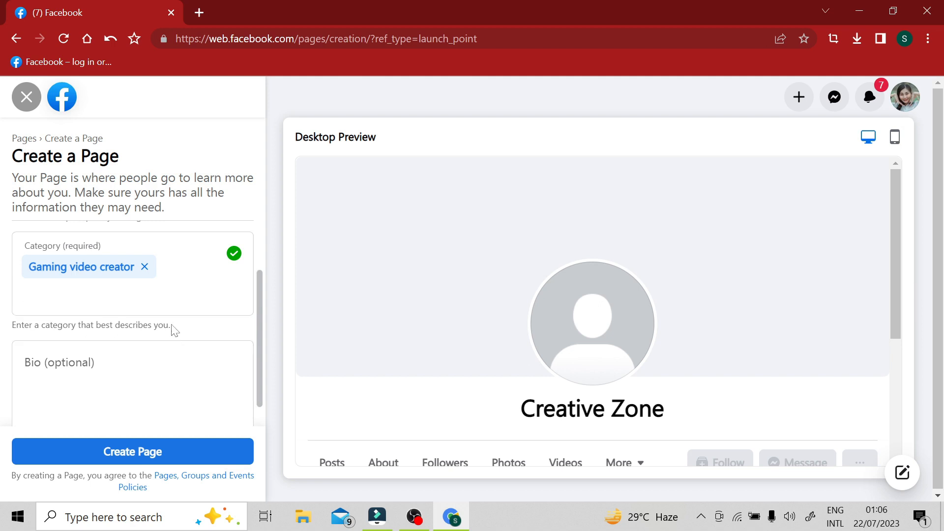
{"action": "scroll", "coordinate": [174, 329], "scroll_direction": "down", "scroll_amount": 1}
{"action": "scroll", "coordinate": [137, 347], "scroll_direction": "up", "scroll_amount": 2}
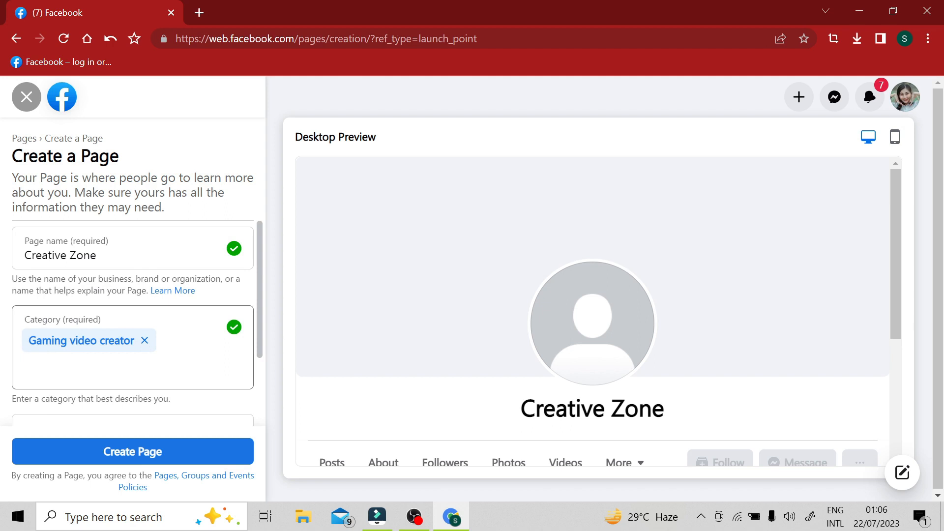
{"action": "left_click", "coordinate": [135, 366]}
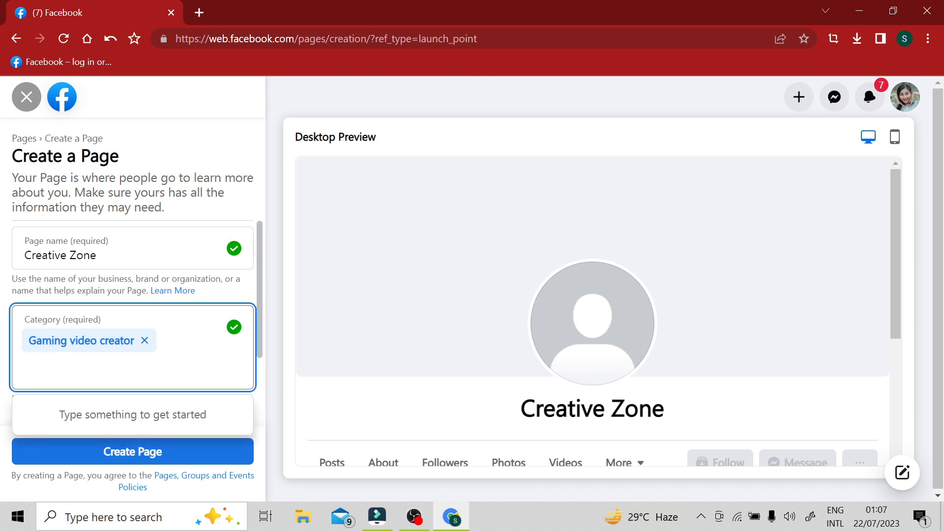
Step: Write "To Share Creative Idea" as the new Page's bio and review the completed details
{"action": "scroll", "coordinate": [135, 367], "scroll_direction": "down", "scroll_amount": 2}
{"action": "left_click", "coordinate": [134, 366]}
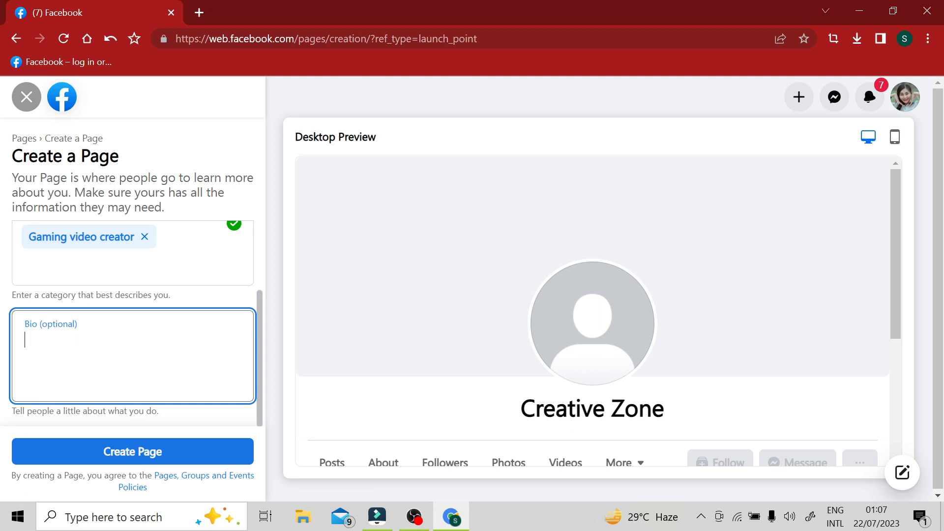
{"action": "type", "text": "To "}
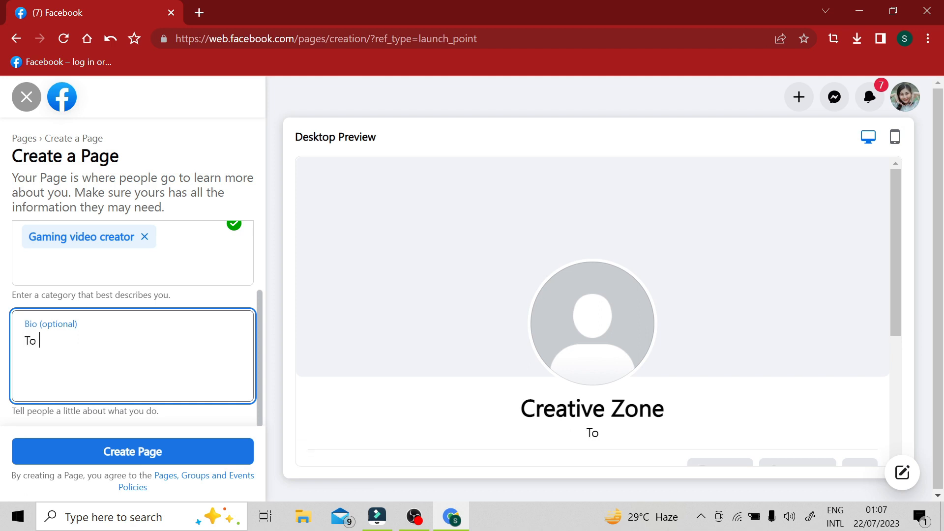
{"action": "type", "text": "Share Cre"}
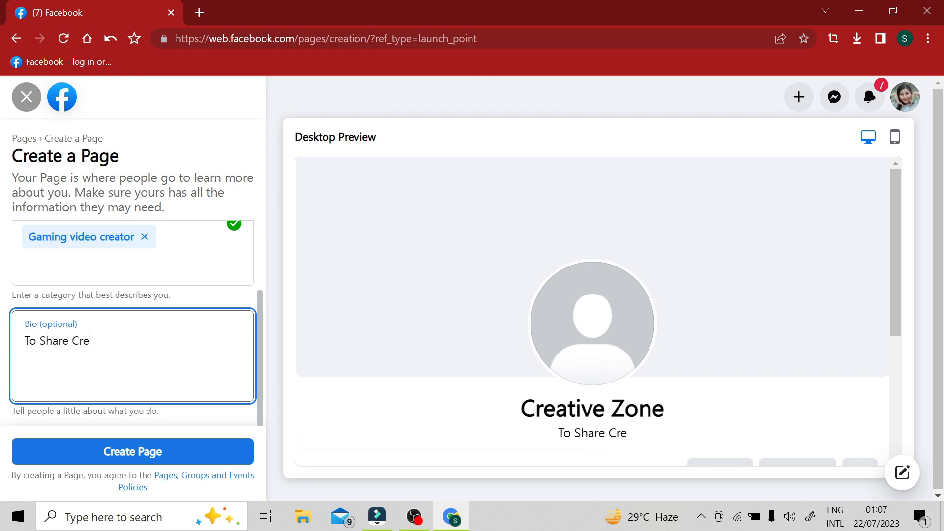
{"action": "type", "text": "ative "}
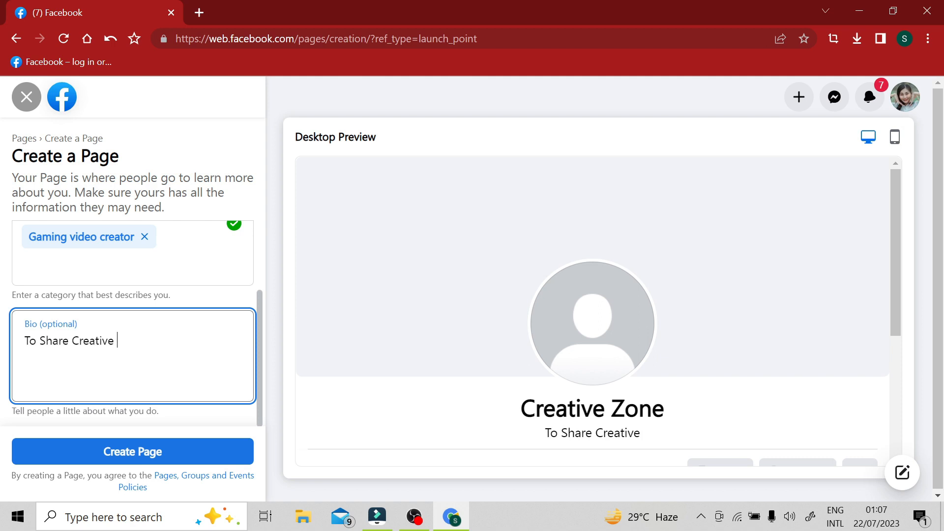
{"action": "type", "text": "Idea"}
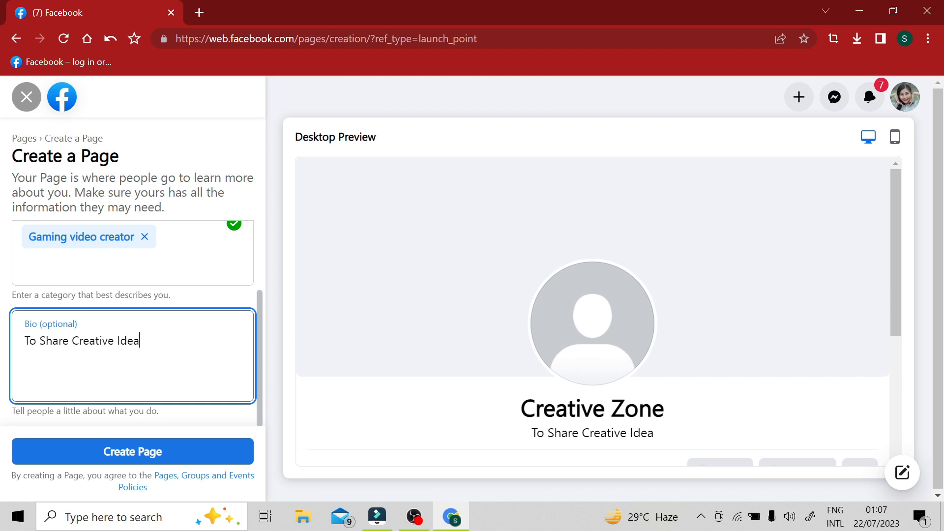
{"action": "left_click", "coordinate": [388, 332]}
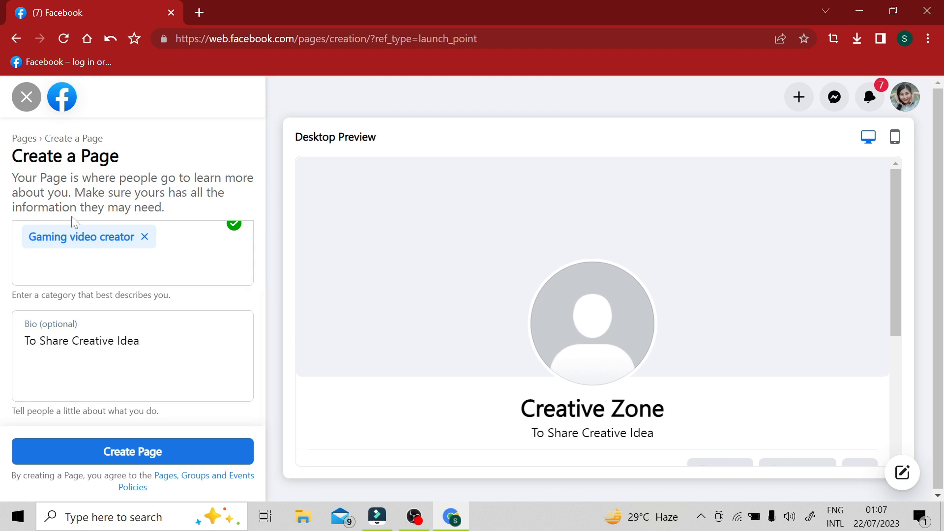
{"action": "scroll", "coordinate": [175, 331], "scroll_direction": "up", "scroll_amount": 2}
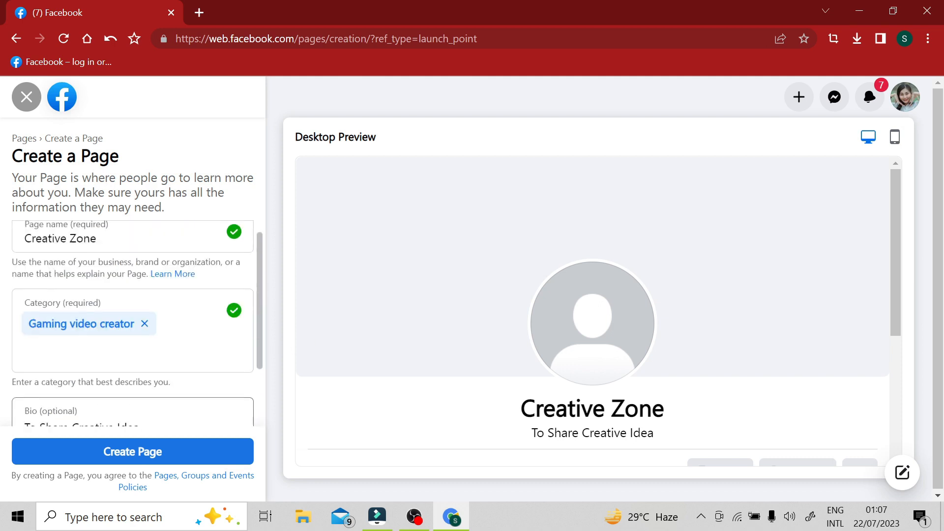
{"action": "scroll", "coordinate": [175, 331], "scroll_direction": "down", "scroll_amount": 2}
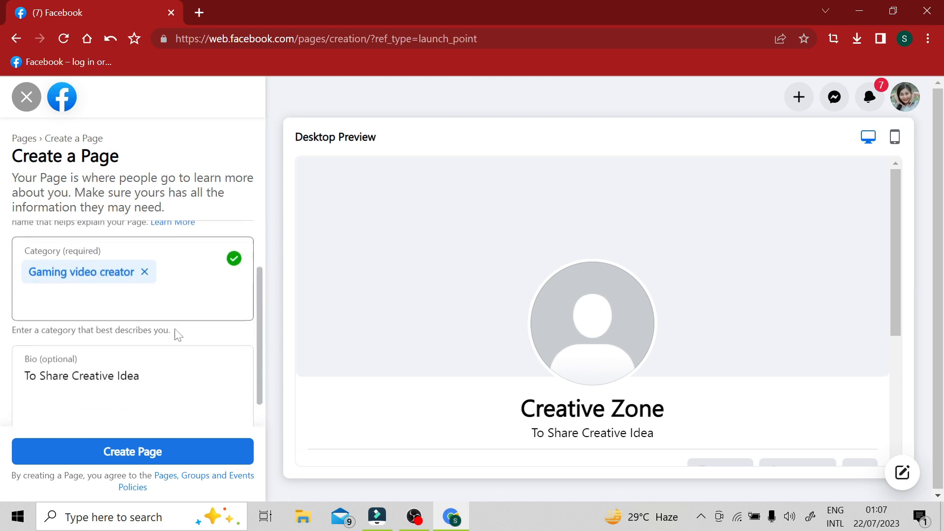
{"action": "left_click", "coordinate": [133, 457]}
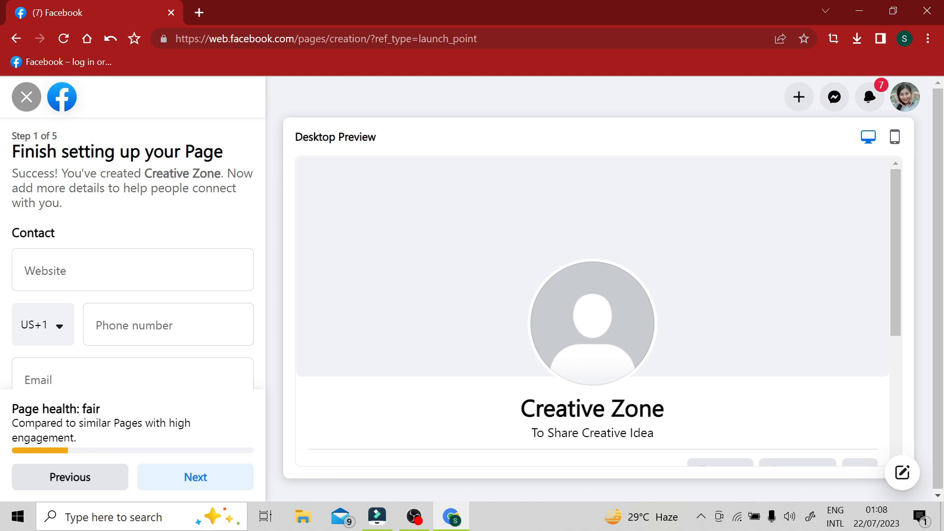
{"action": "double_click", "coordinate": [55, 135]}
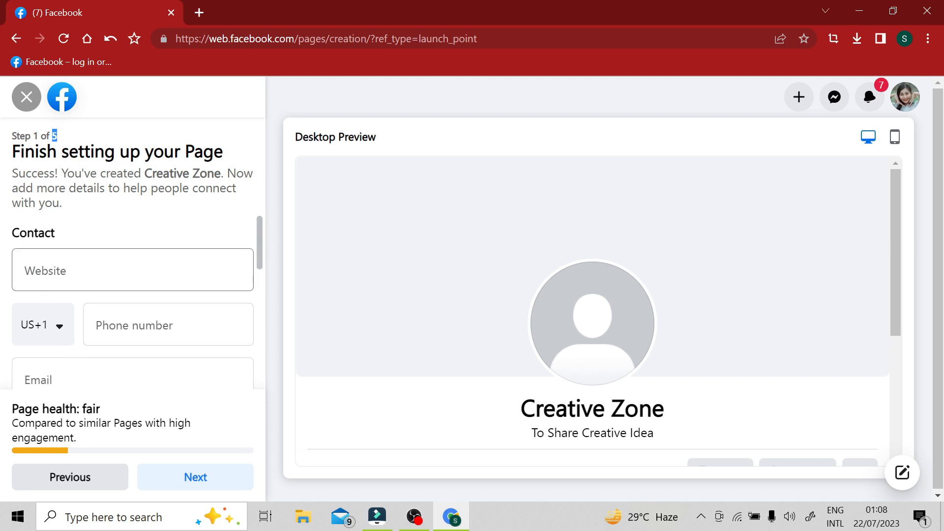
{"action": "left_click", "coordinate": [133, 270]}
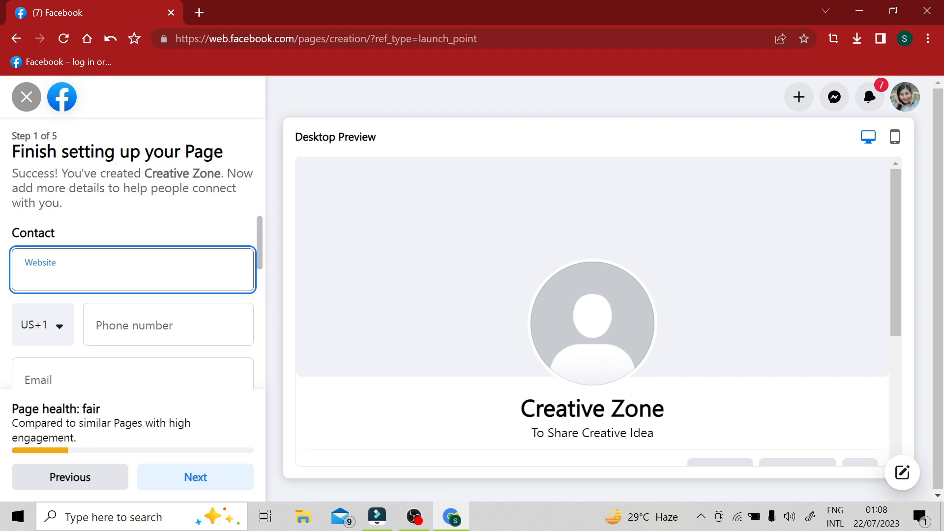
{"action": "type", "text": "www.facebook/co"}
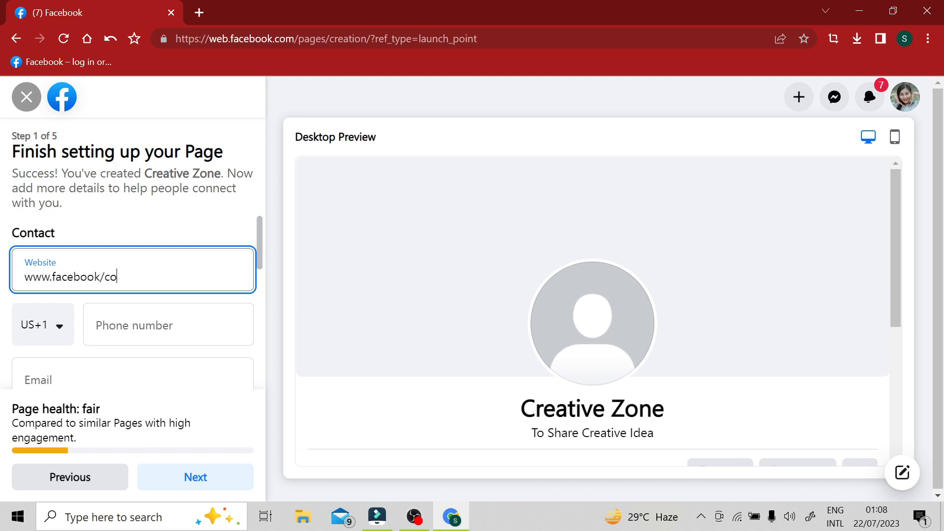
{"action": "type", "text": "m"}
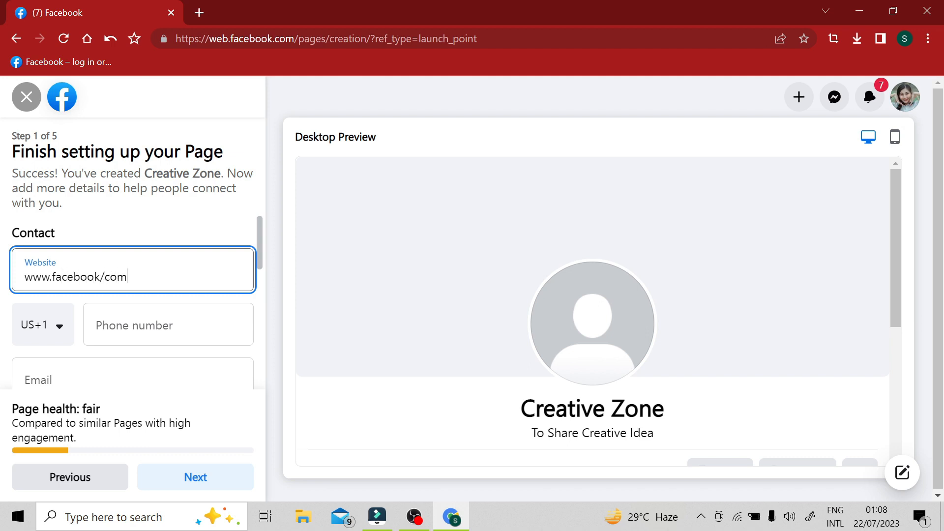
{"action": "left_click", "coordinate": [91, 351]}
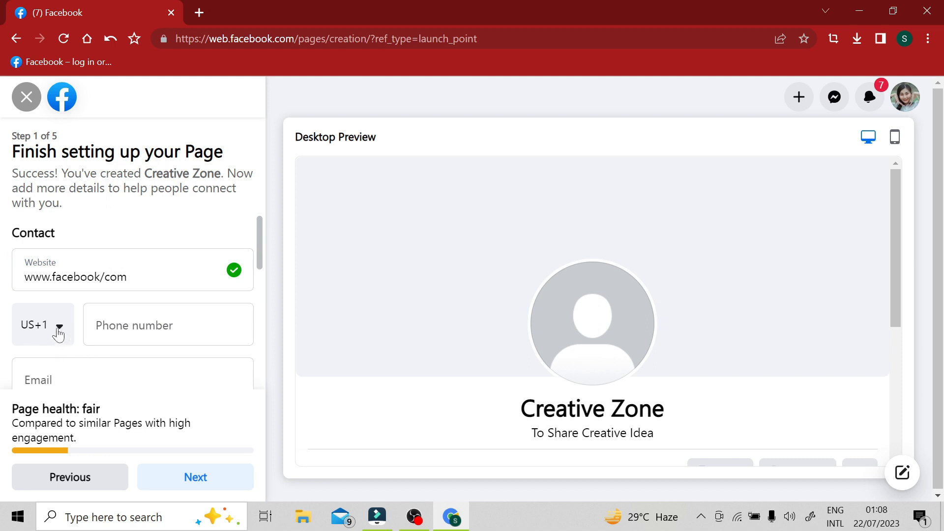
Step: Set the phone country code to Bangladesh (BD+880) and enter the Page's contact phone number
{"action": "left_click", "coordinate": [28, 333]}
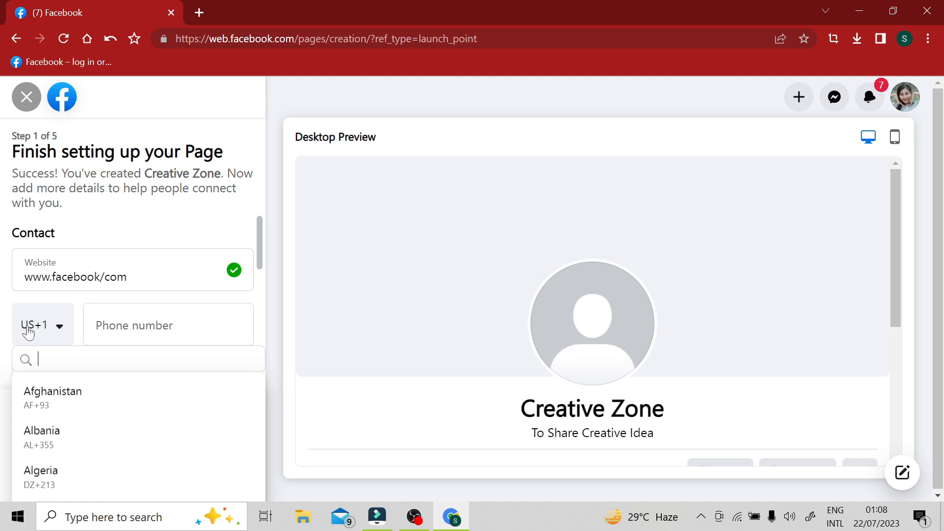
{"action": "type", "text": "ban"}
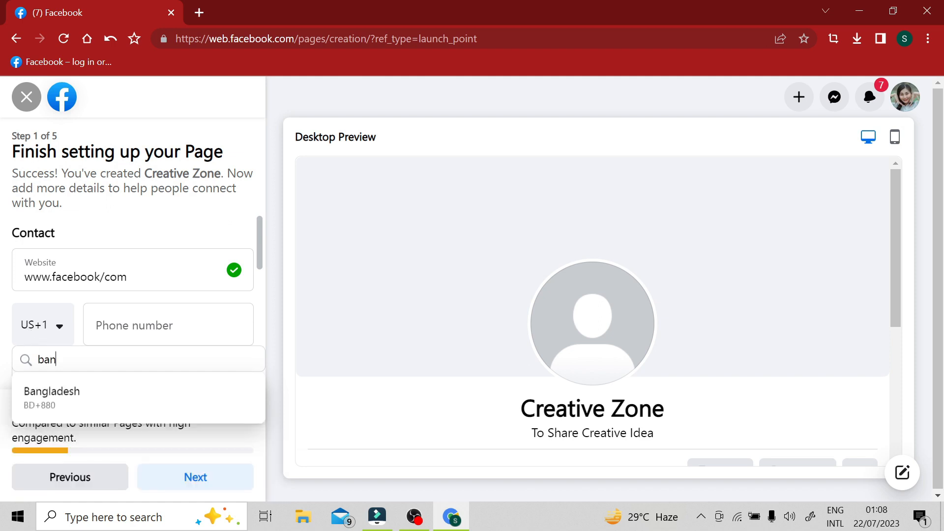
{"action": "left_click", "coordinate": [59, 393]}
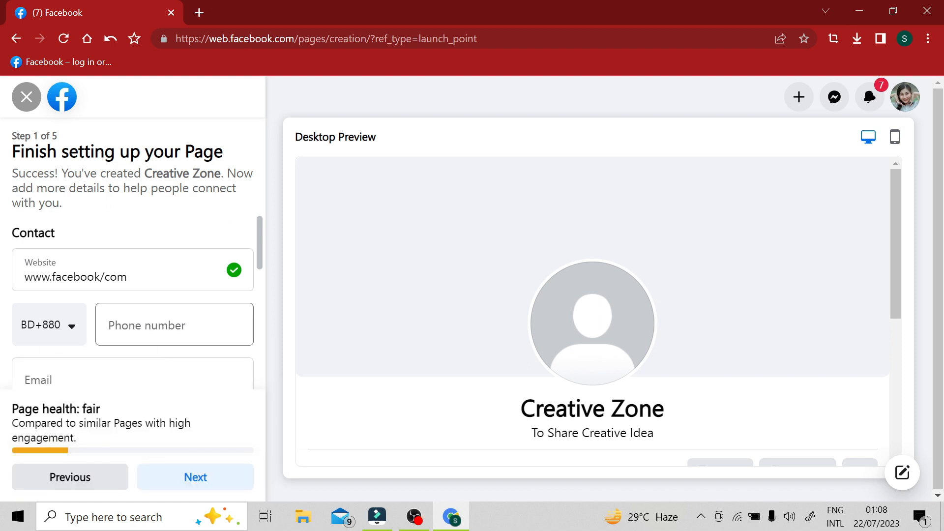
{"action": "left_click", "coordinate": [163, 325]}
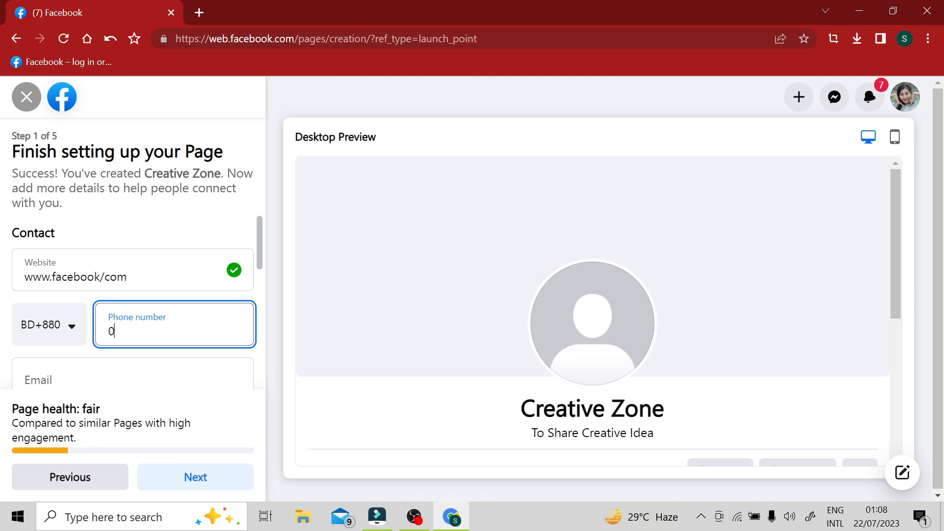
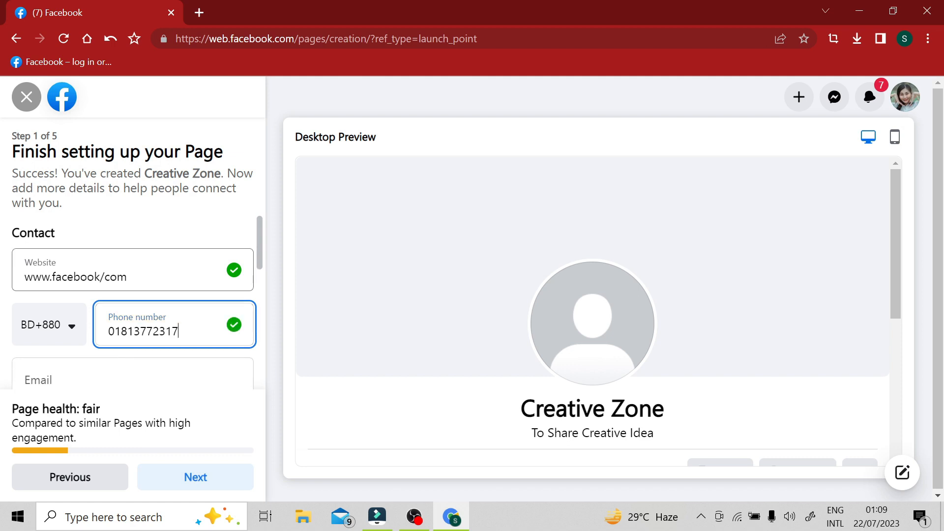
{"action": "left_click", "coordinate": [104, 277]}
{"action": "key", "text": "BackSpace"}
{"action": "type", "text": "."}
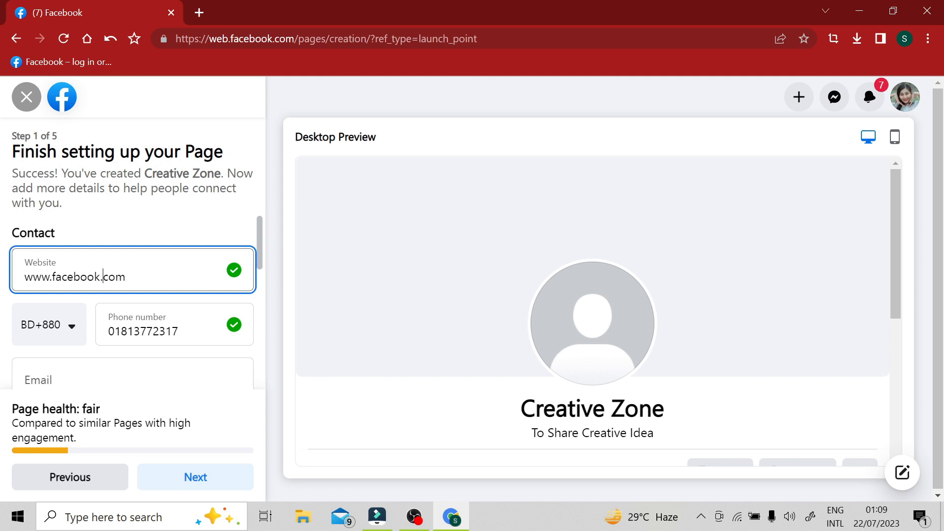
Step: Fill in the Page's contact e-mail address
{"action": "left_click", "coordinate": [223, 376]}
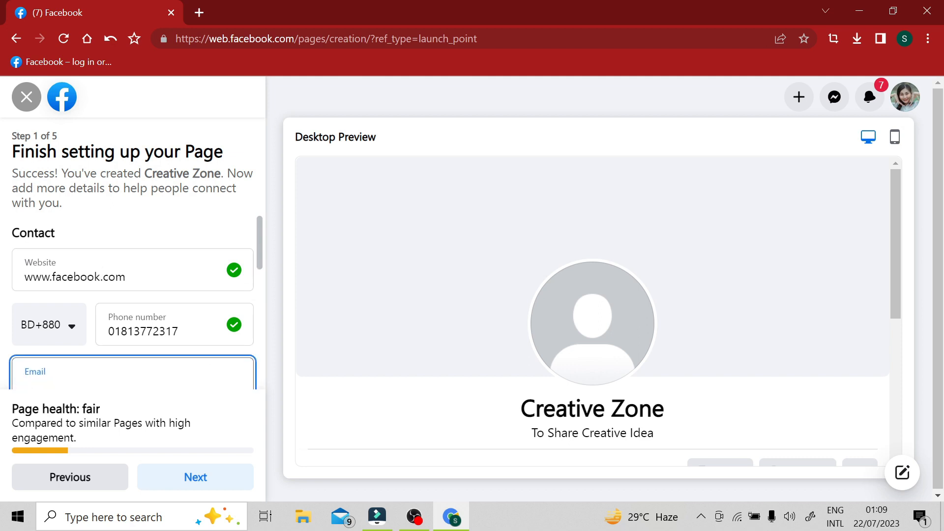
{"action": "scroll", "coordinate": [127, 359], "scroll_direction": "down", "scroll_amount": 1}
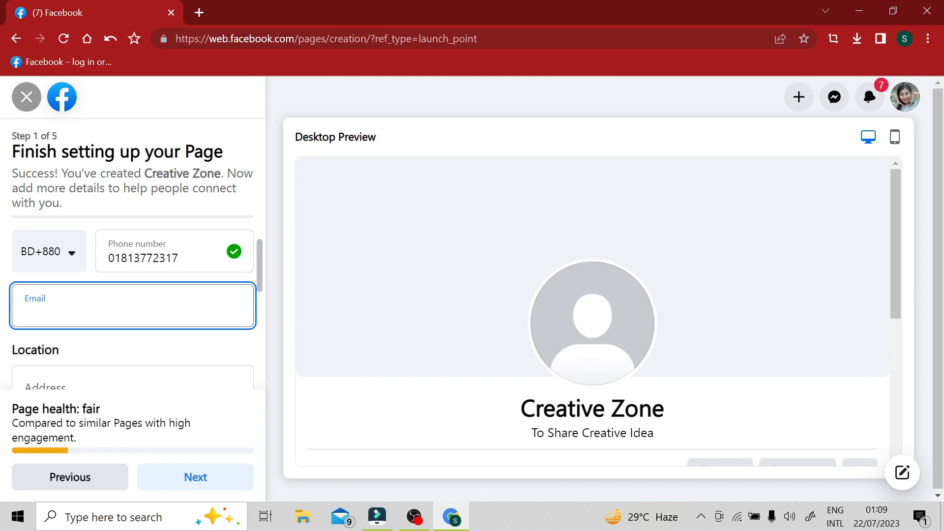
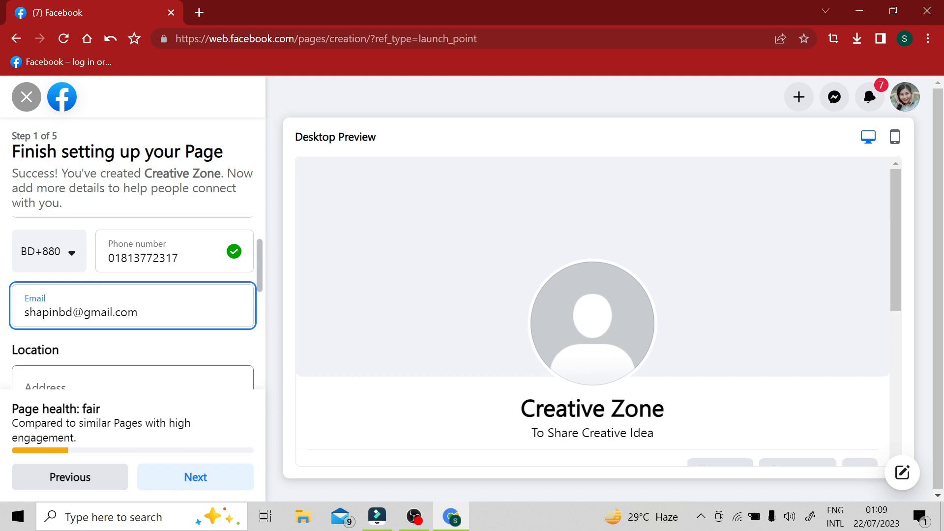
Step: Fill in the address for the Page's location
{"action": "scroll", "coordinate": [132, 304], "scroll_direction": "down", "scroll_amount": 1}
{"action": "left_click", "coordinate": [133, 313]}
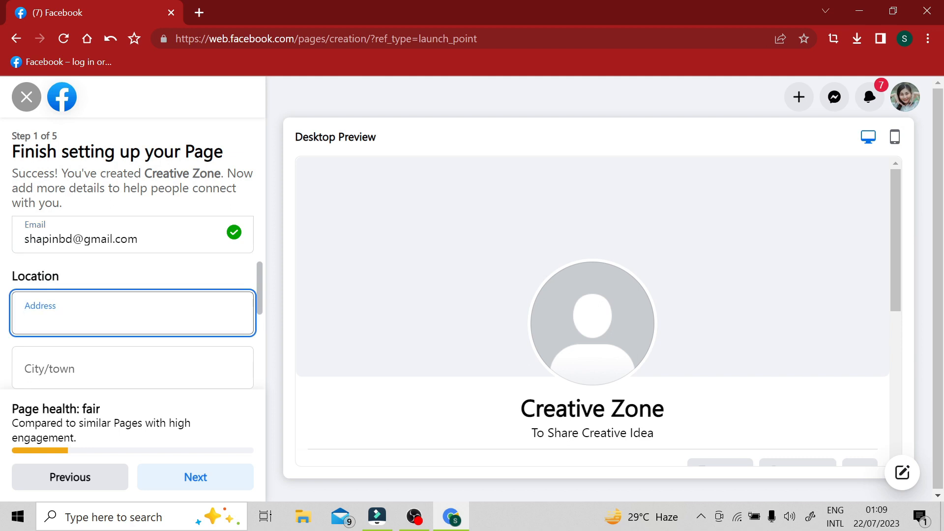
{"action": "type", "text": "Narsingdi"}
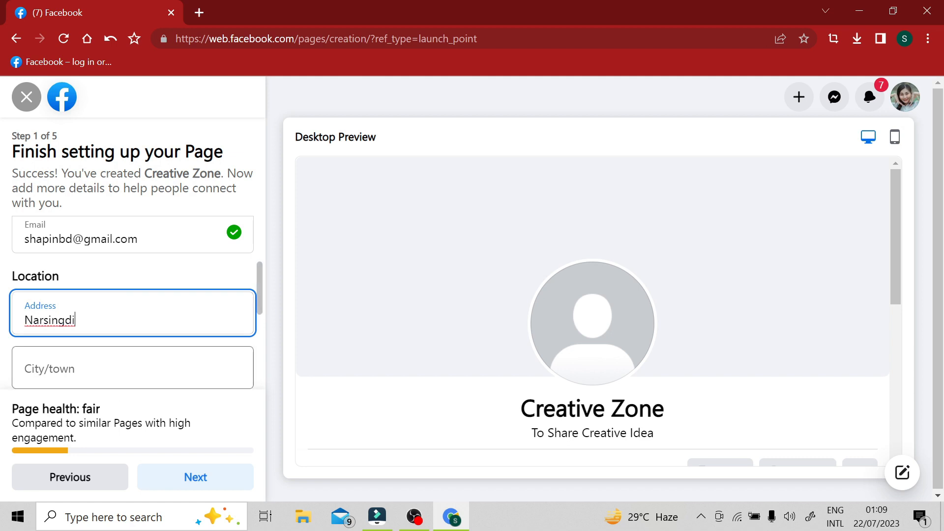
Step: Choose the suggested city in Bangladesh that matches the address and enter the location's ZIP code
{"action": "key", "text": "Tab"}
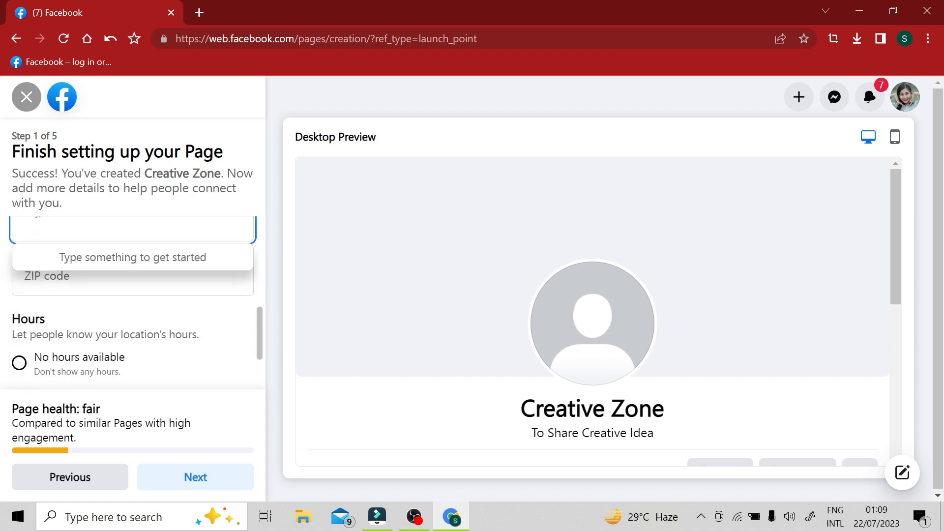
{"action": "scroll", "coordinate": [133, 303], "scroll_direction": "up", "scroll_amount": 1}
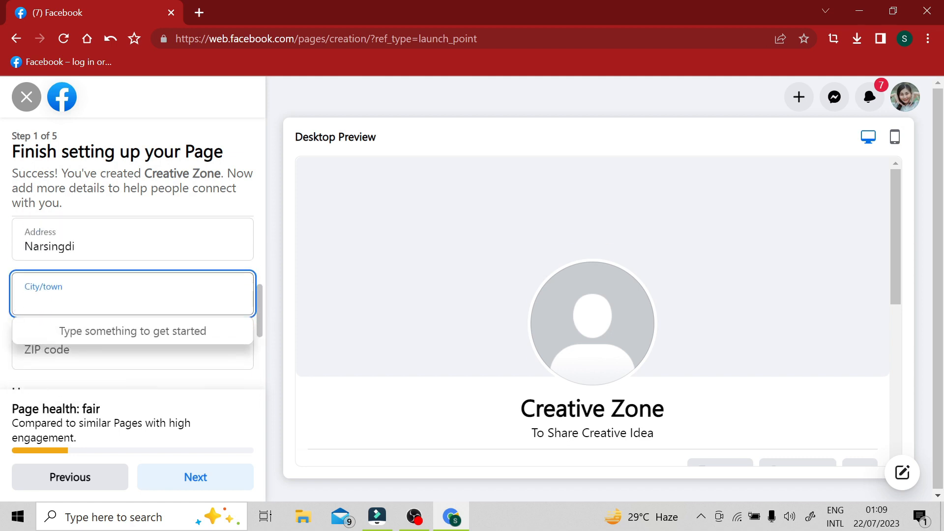
{"action": "type", "text": "Narsin"}
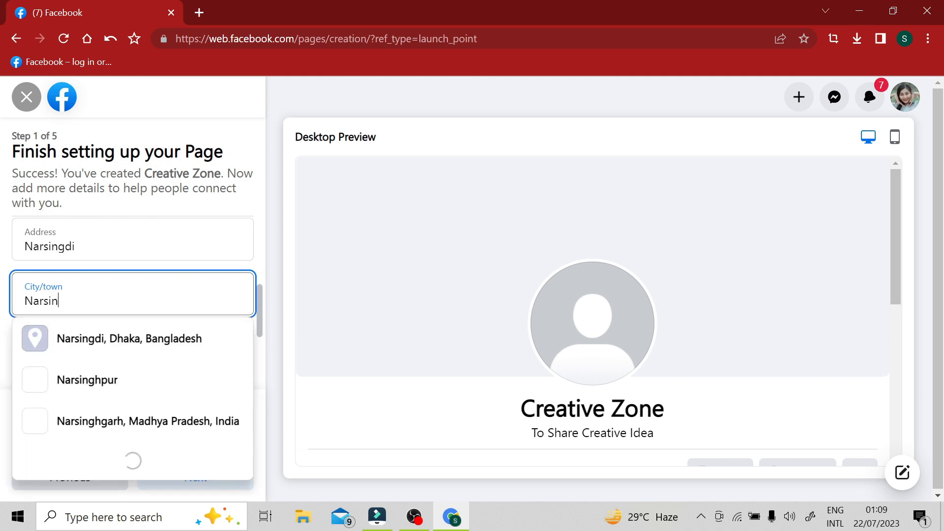
{"action": "type", "text": "gdi"}
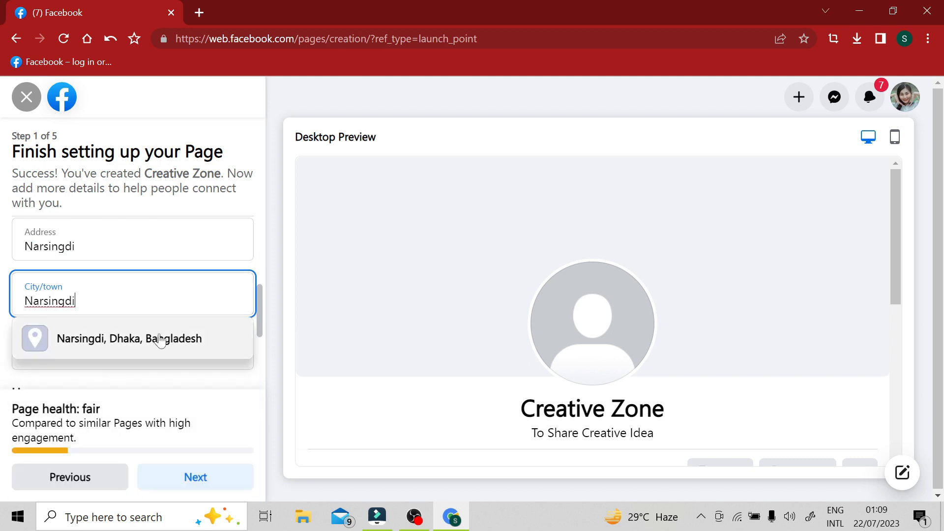
{"action": "left_click", "coordinate": [138, 339]}
{"action": "left_click", "coordinate": [137, 344]}
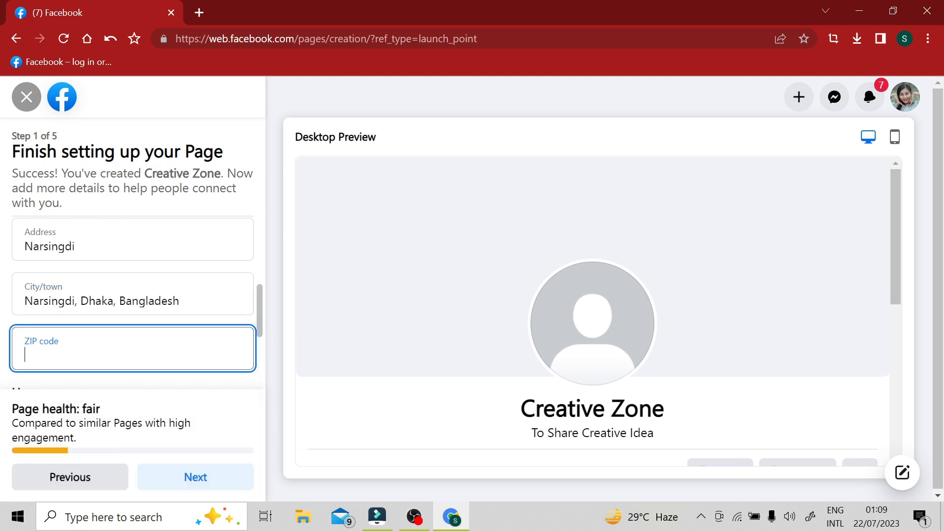
{"action": "type", "text": "1600"}
{"action": "left_click", "coordinate": [192, 376]}
Step: Set the Page's hours to Always open, review the location details and continue to the Page customization stage
{"action": "scroll", "coordinate": [184, 375], "scroll_direction": "down", "scroll_amount": 1}
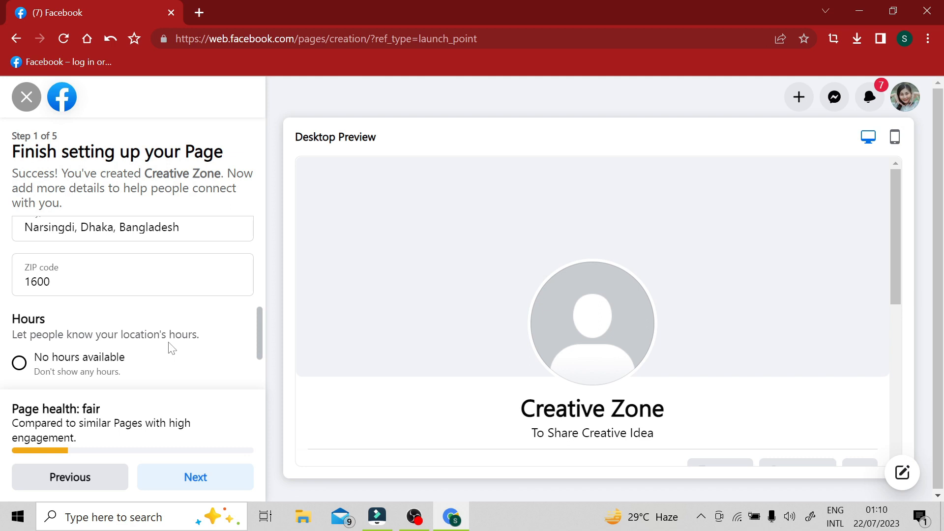
{"action": "scroll", "coordinate": [191, 336], "scroll_direction": "down", "scroll_amount": 2}
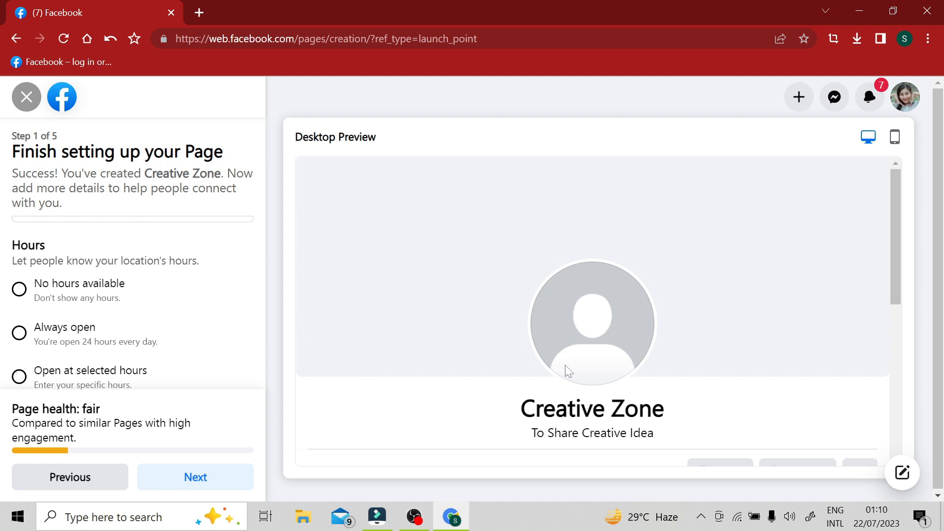
{"action": "left_click", "coordinate": [22, 335]}
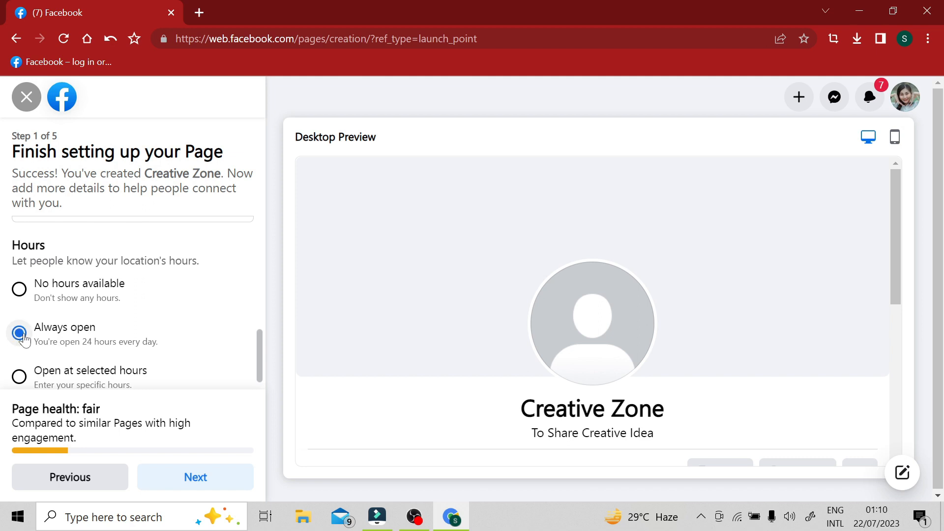
{"action": "scroll", "coordinate": [157, 352], "scroll_direction": "down", "scroll_amount": 1}
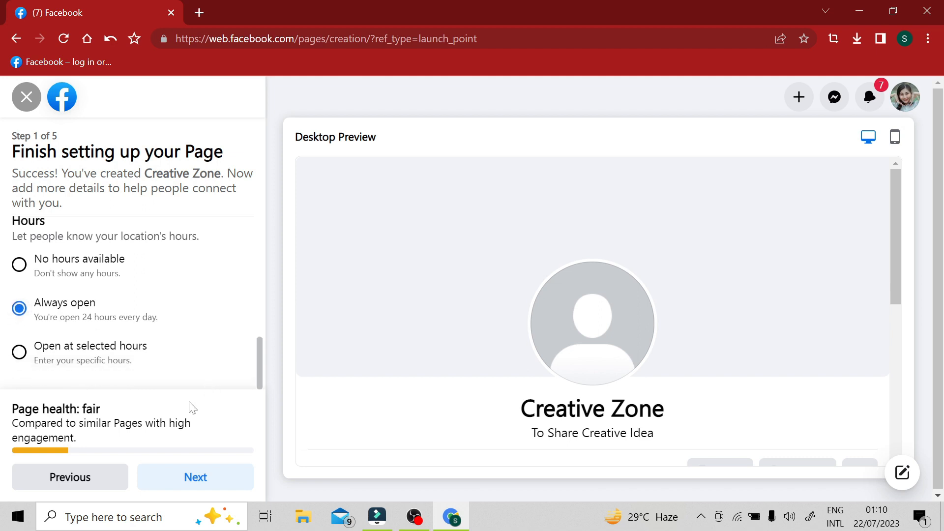
{"action": "scroll", "coordinate": [167, 344], "scroll_direction": "up", "scroll_amount": 1}
{"action": "scroll", "coordinate": [164, 335], "scroll_direction": "up", "scroll_amount": 3}
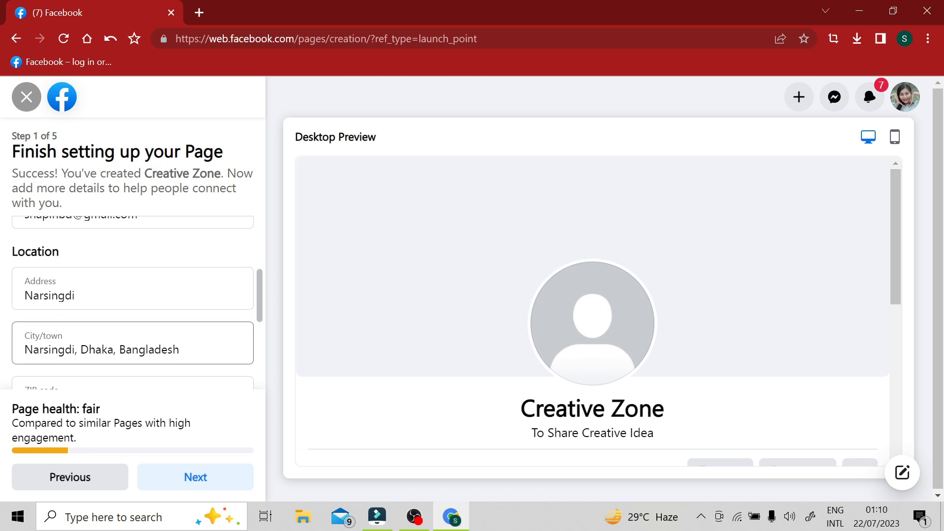
{"action": "left_click", "coordinate": [203, 486]}
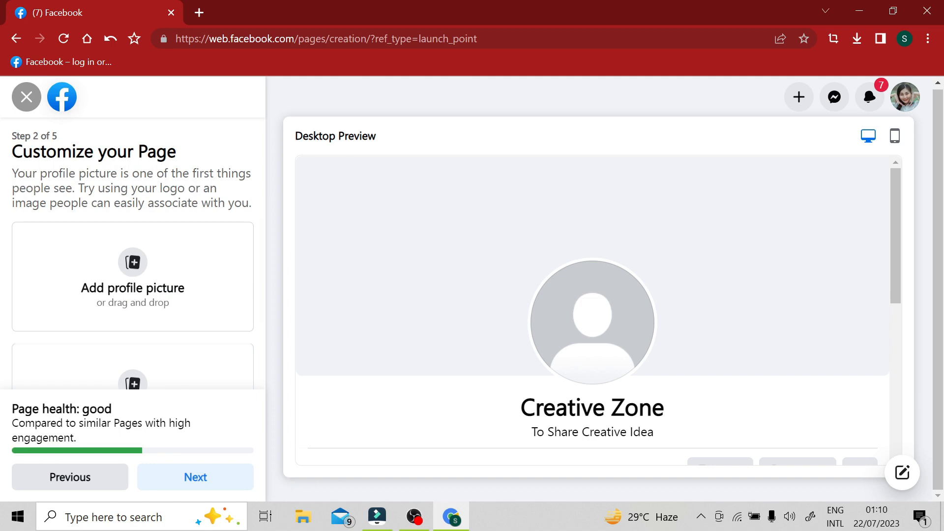
{"action": "scroll", "coordinate": [201, 302], "scroll_direction": "down", "scroll_amount": 2}
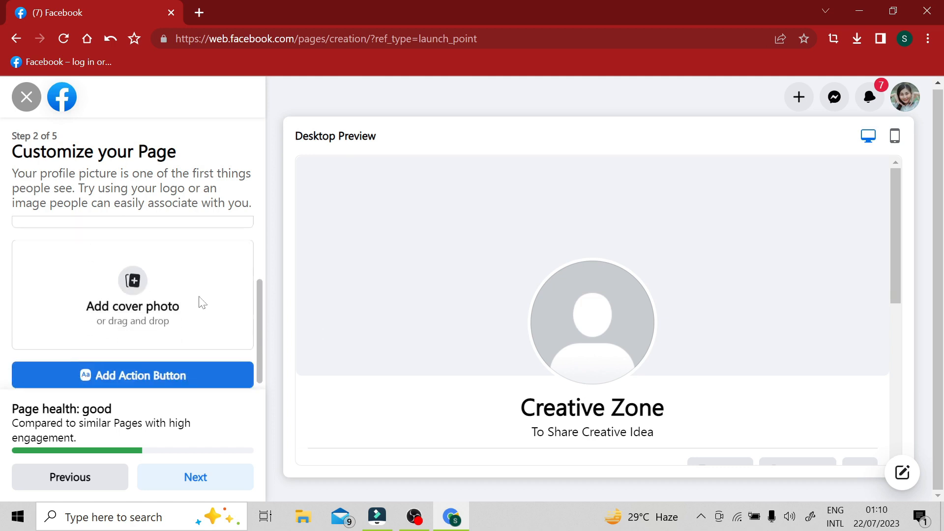
{"action": "scroll", "coordinate": [167, 311], "scroll_direction": "up", "scroll_amount": 2}
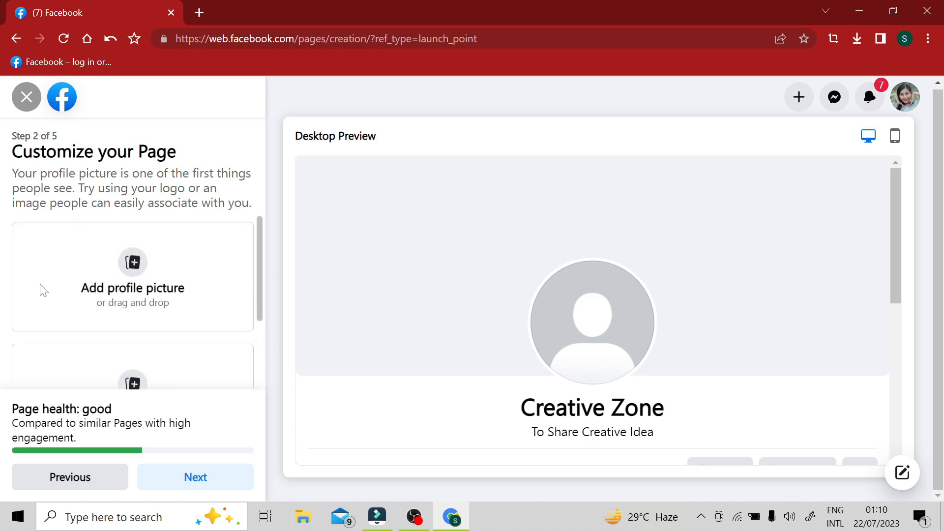
{"action": "left_click", "coordinate": [135, 263]}
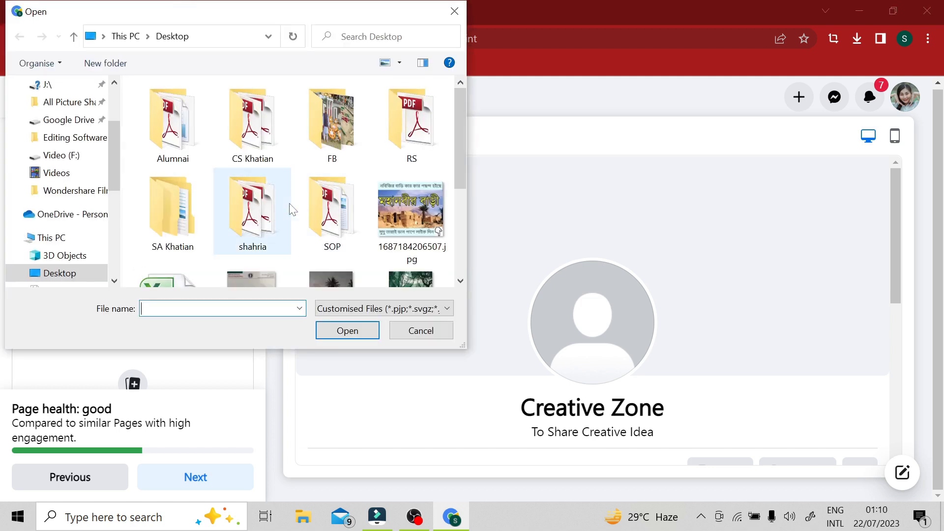
{"action": "scroll", "coordinate": [290, 213], "scroll_direction": "down", "scroll_amount": 2}
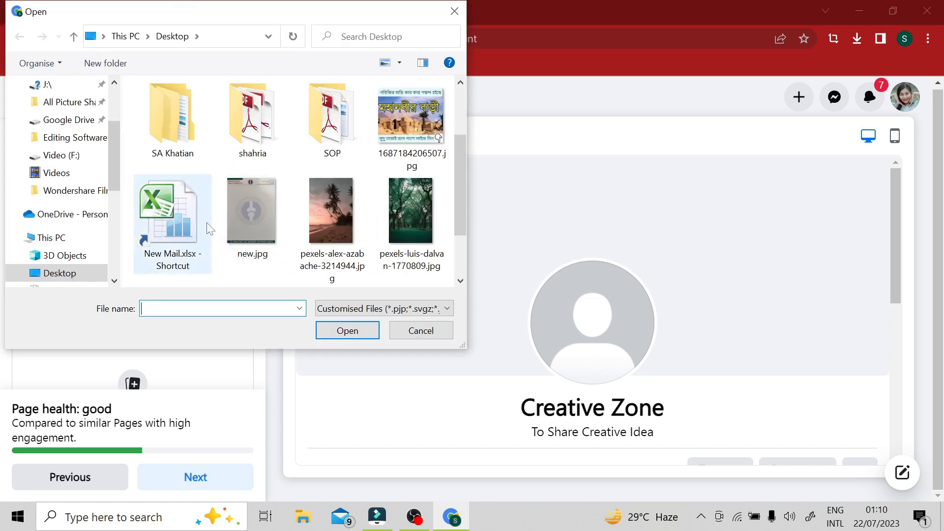
{"action": "left_click", "coordinate": [351, 212]}
{"action": "left_click", "coordinate": [350, 333]}
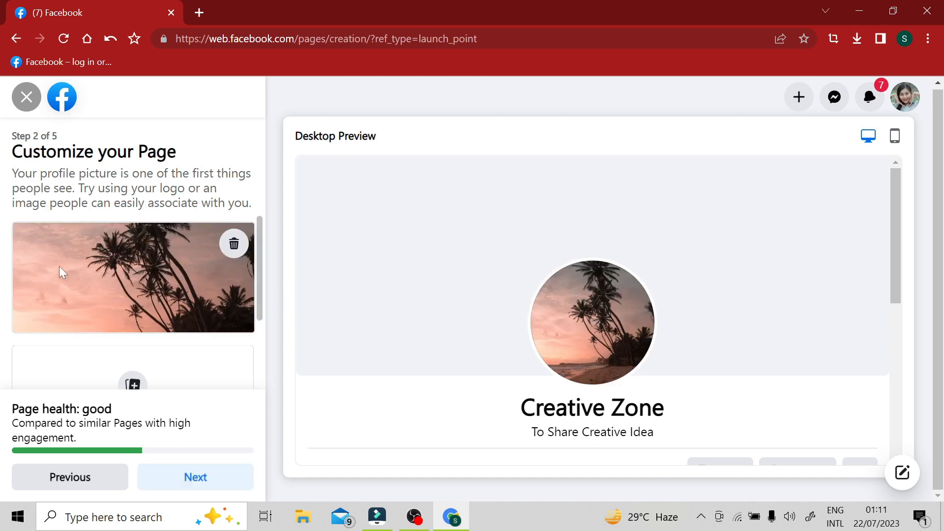
{"action": "scroll", "coordinate": [148, 266], "scroll_direction": "down", "scroll_amount": 2}
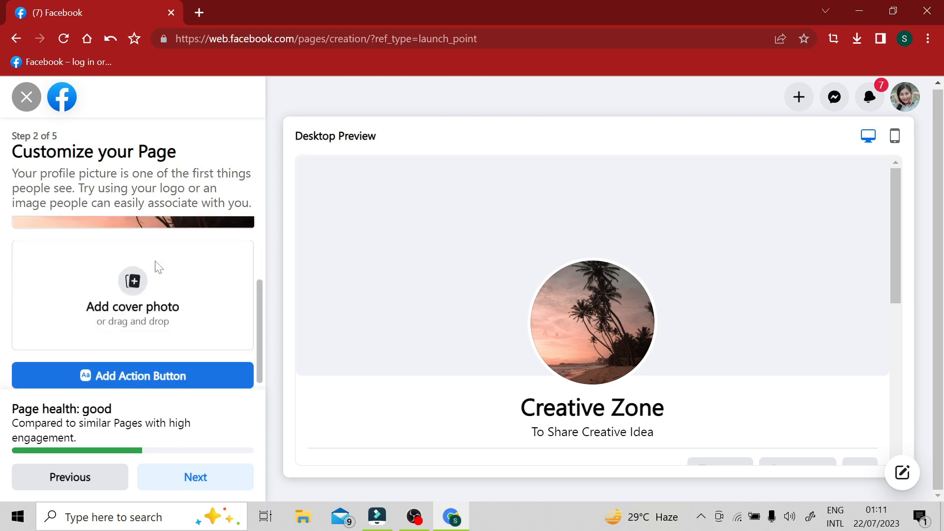
Step: Upload the green forest photo pexels-luis-dalvan-1770809.jpg from the Desktop as the cover photo and reposition it to show the tree trunks and lawn
{"action": "scroll", "coordinate": [165, 269], "scroll_direction": "up", "scroll_amount": 2}
{"action": "scroll", "coordinate": [165, 269], "scroll_direction": "down", "scroll_amount": 2}
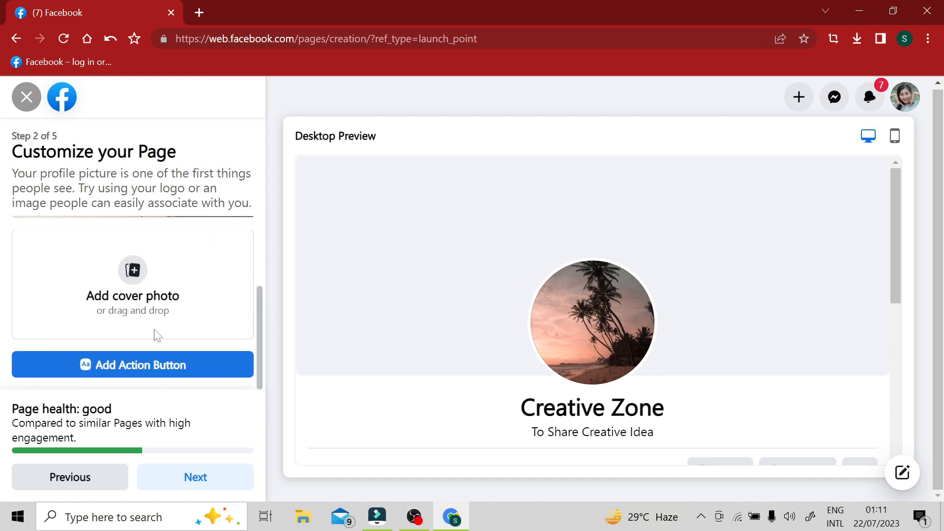
{"action": "left_click", "coordinate": [139, 271]}
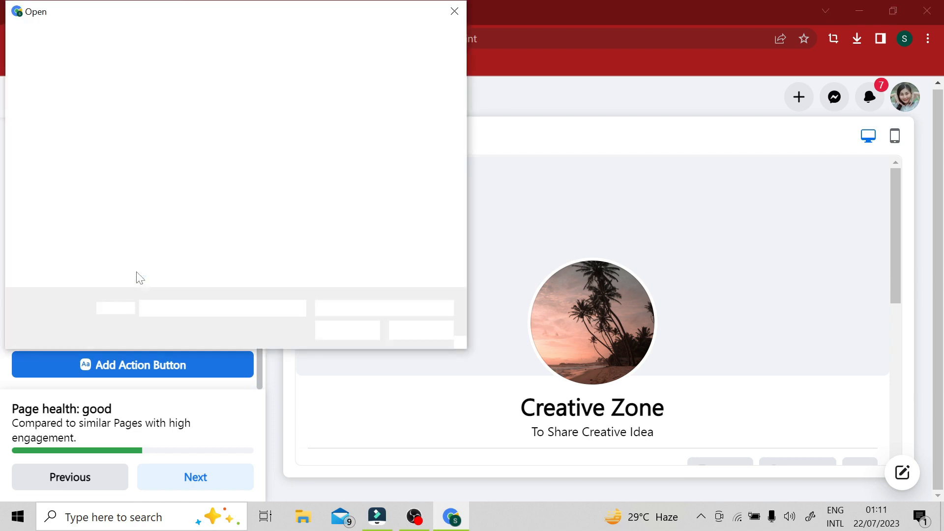
{"action": "scroll", "coordinate": [393, 172], "scroll_direction": "down", "scroll_amount": 2}
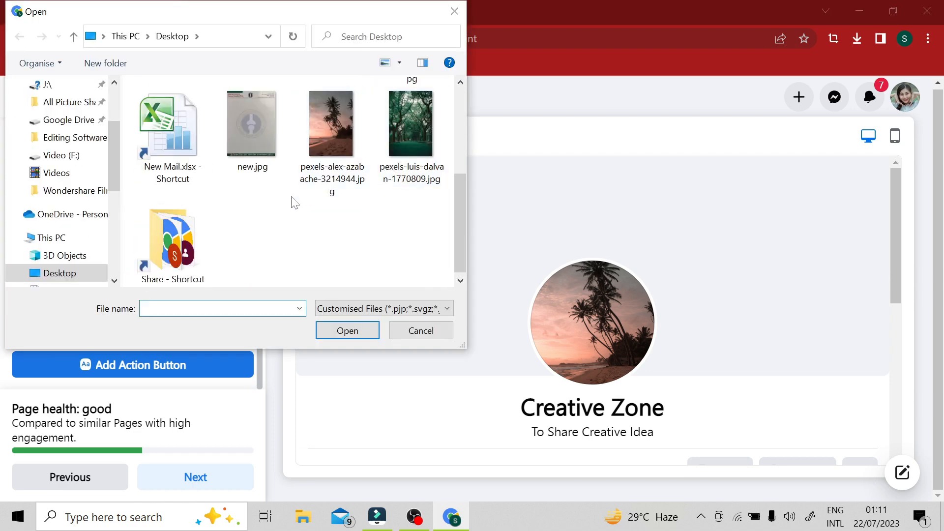
{"action": "double_click", "coordinate": [403, 140]}
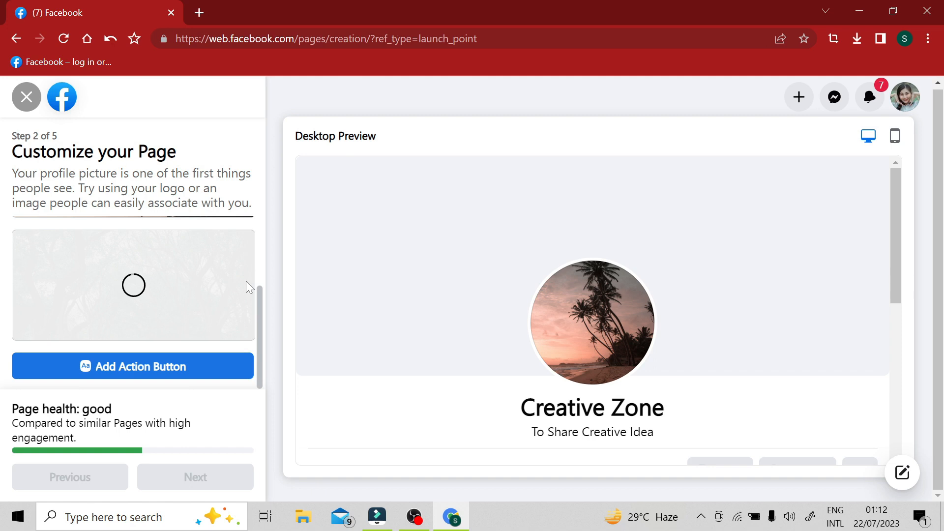
{"action": "scroll", "coordinate": [208, 267], "scroll_direction": "up", "scroll_amount": 3}
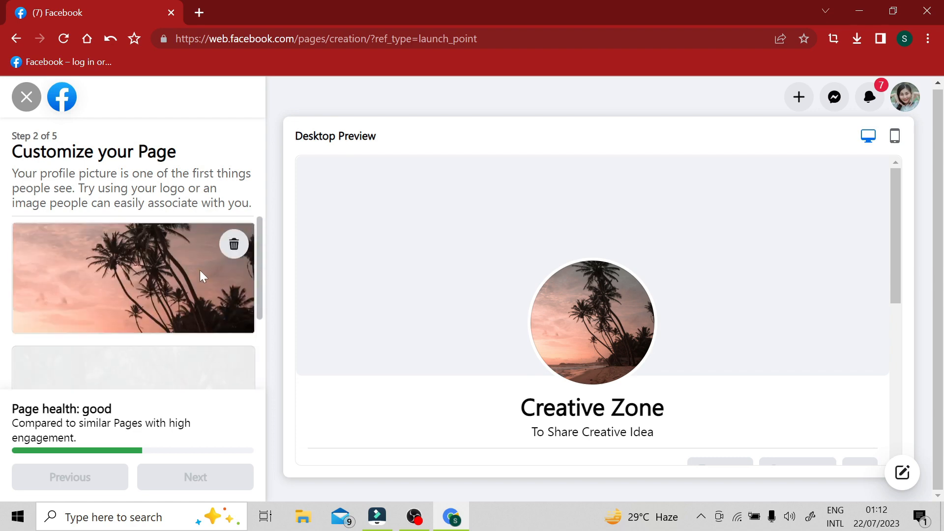
{"action": "scroll", "coordinate": [200, 270], "scroll_direction": "down", "scroll_amount": 3}
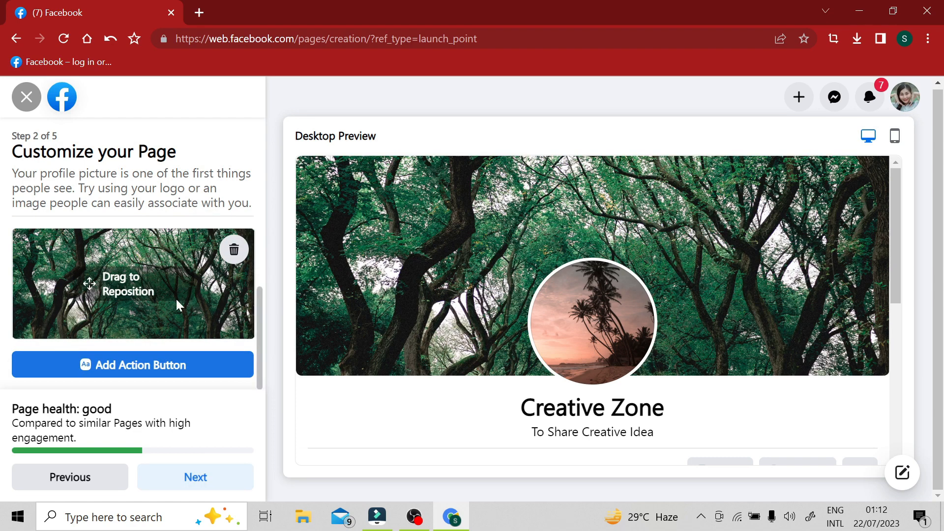
{"action": "mouse_move", "coordinate": [191, 300]}
{"action": "left_mouse_down"}
{"action": "mouse_move", "coordinate": [186, 253]}
{"action": "mouse_move", "coordinate": [180, 295]}
{"action": "left_mouse_up"}
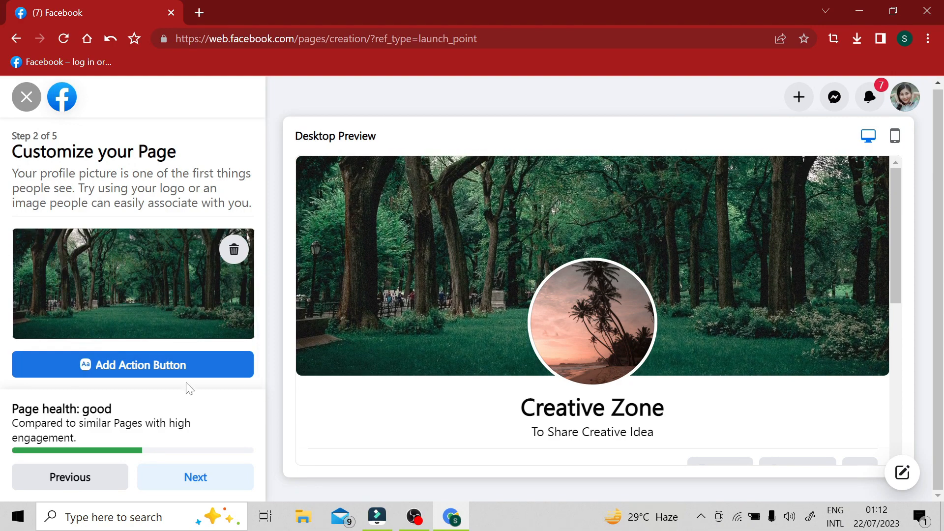
Step: Add a Send message action button to the Page that opens a Messenger chat with Creative Zone, after reviewing the available options
{"action": "left_click", "coordinate": [118, 366]}
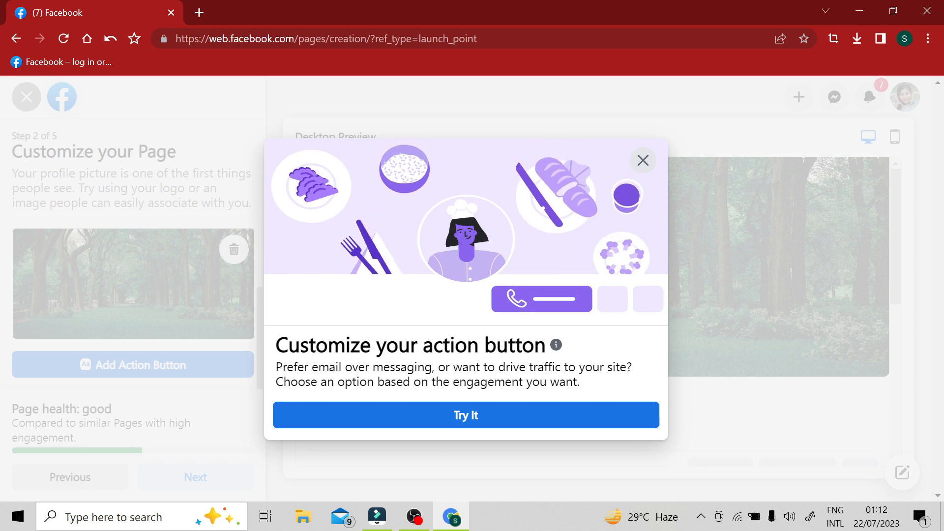
{"action": "left_click", "coordinate": [483, 417]}
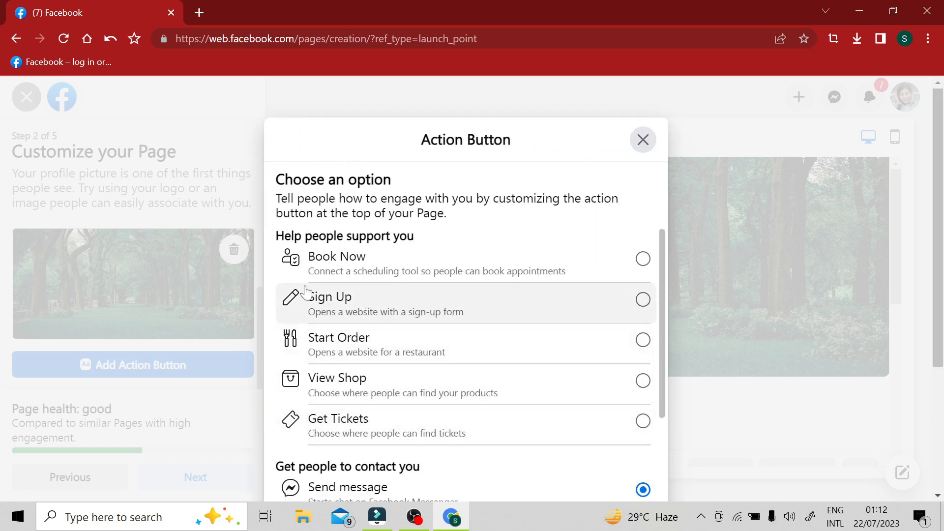
{"action": "scroll", "coordinate": [471, 293], "scroll_direction": "down", "scroll_amount": 2}
{"action": "scroll", "coordinate": [471, 292], "scroll_direction": "down", "scroll_amount": 5}
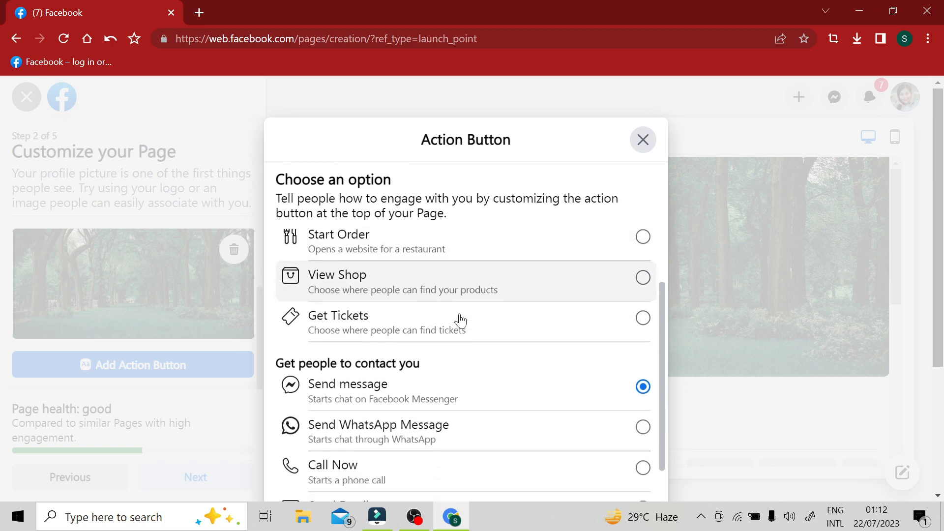
{"action": "scroll", "coordinate": [421, 418], "scroll_direction": "down", "scroll_amount": 1}
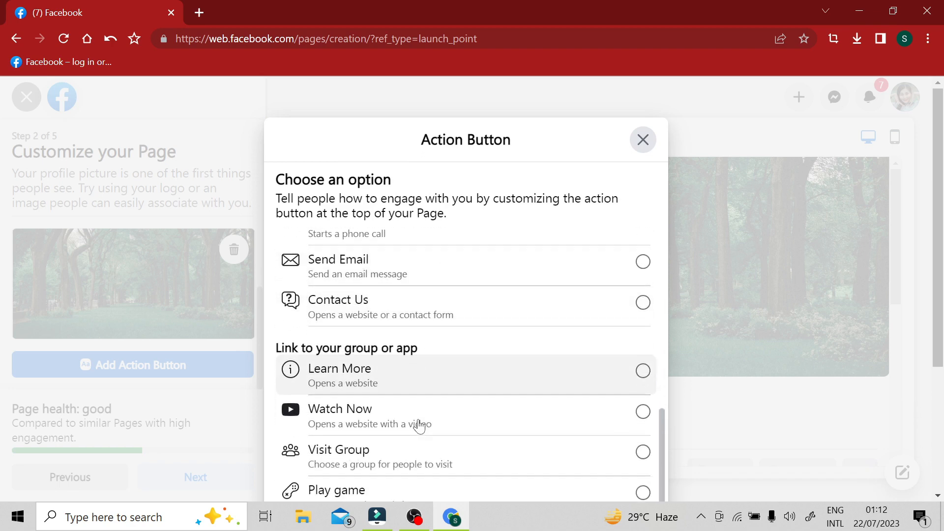
{"action": "scroll", "coordinate": [514, 386], "scroll_direction": "up", "scroll_amount": 7}
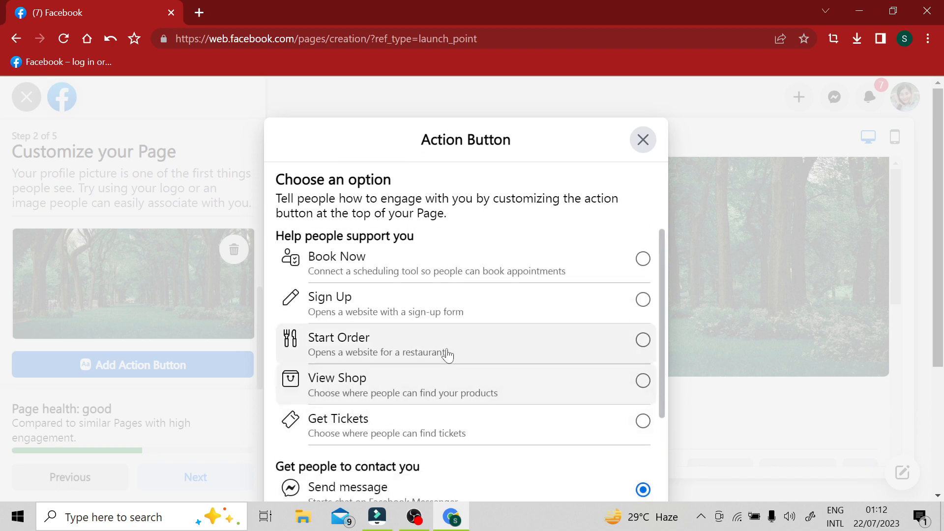
{"action": "scroll", "coordinate": [433, 373], "scroll_direction": "down", "scroll_amount": 3}
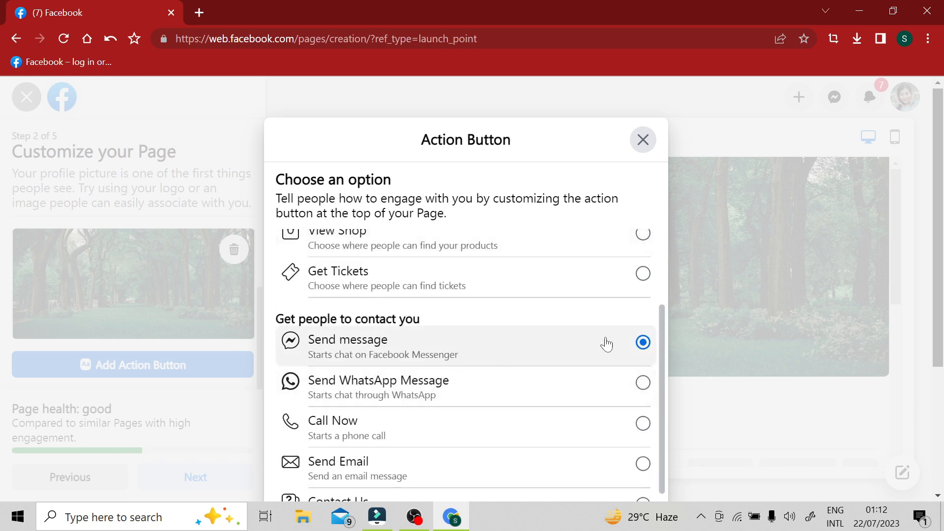
{"action": "scroll", "coordinate": [586, 346], "scroll_direction": "down", "scroll_amount": 4}
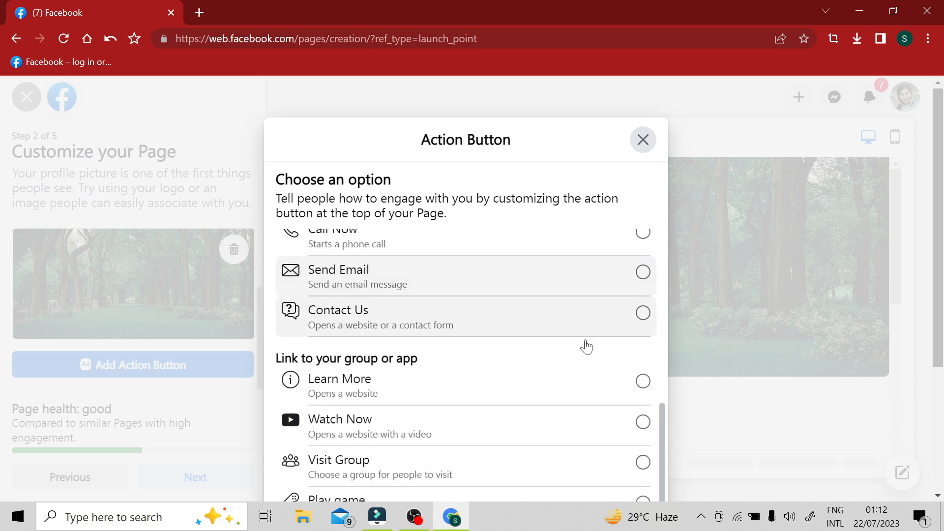
{"action": "scroll", "coordinate": [533, 333], "scroll_direction": "down", "scroll_amount": 4}
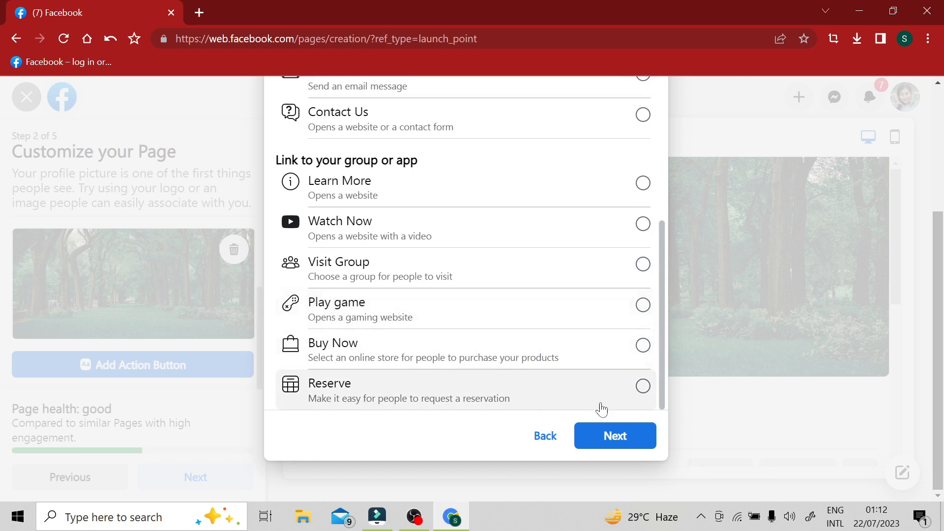
{"action": "left_click", "coordinate": [624, 438]}
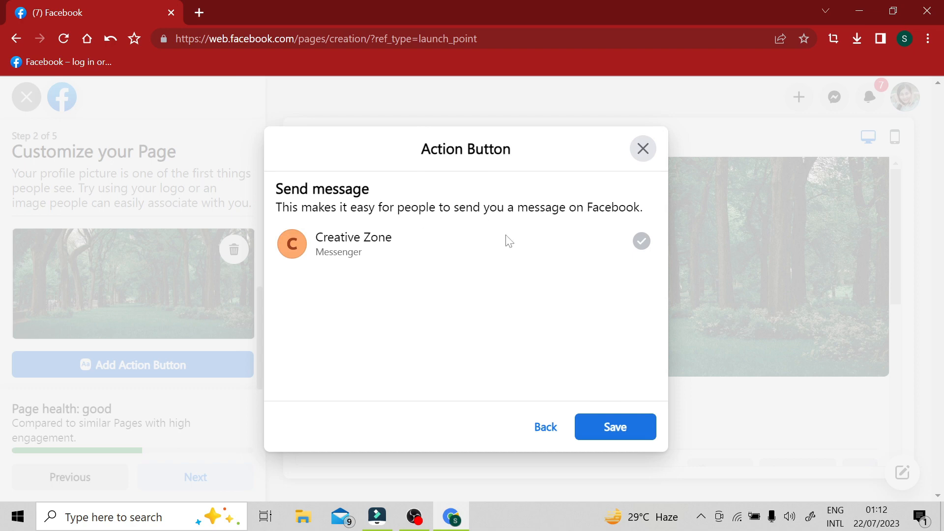
{"action": "left_click", "coordinate": [618, 425]}
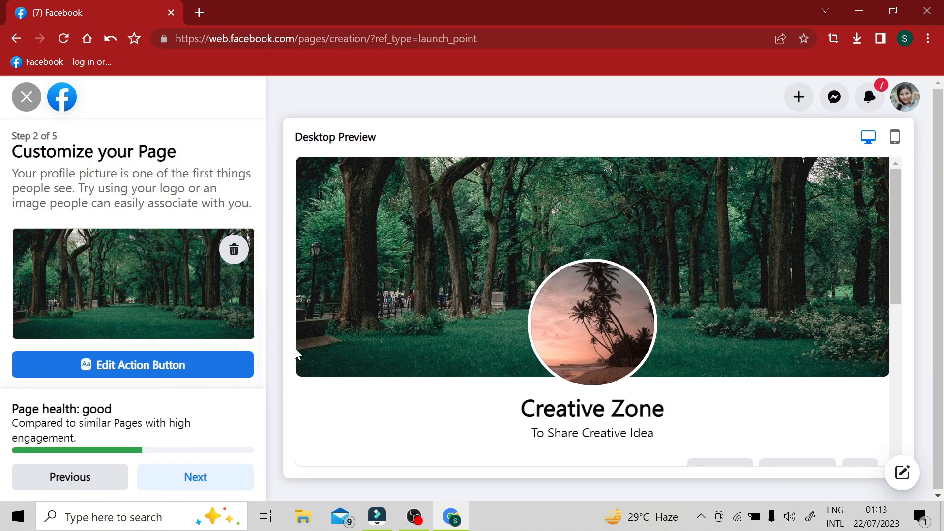
Step: Reposition the cover photo to show mostly the grass and continue to the WhatsApp connection stage
{"action": "scroll", "coordinate": [213, 295], "scroll_direction": "down", "scroll_amount": 2}
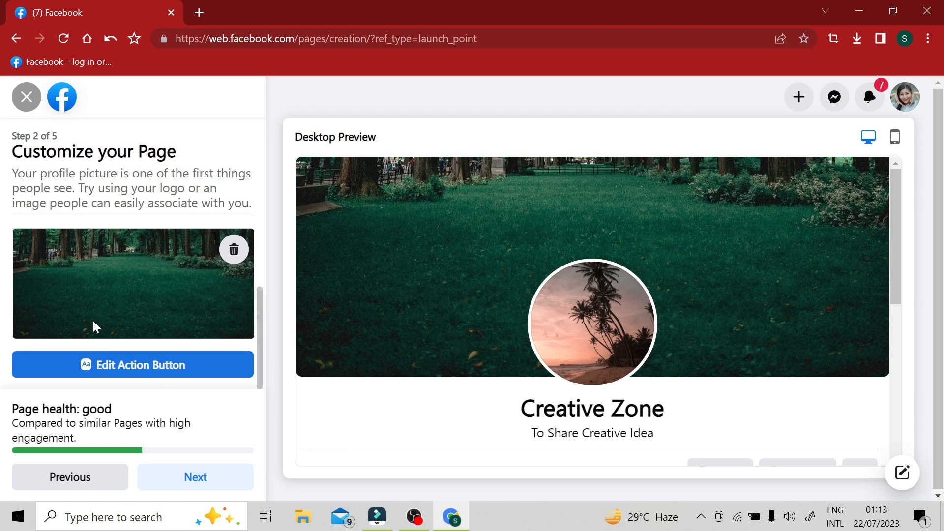
{"action": "left_click", "coordinate": [194, 478]}
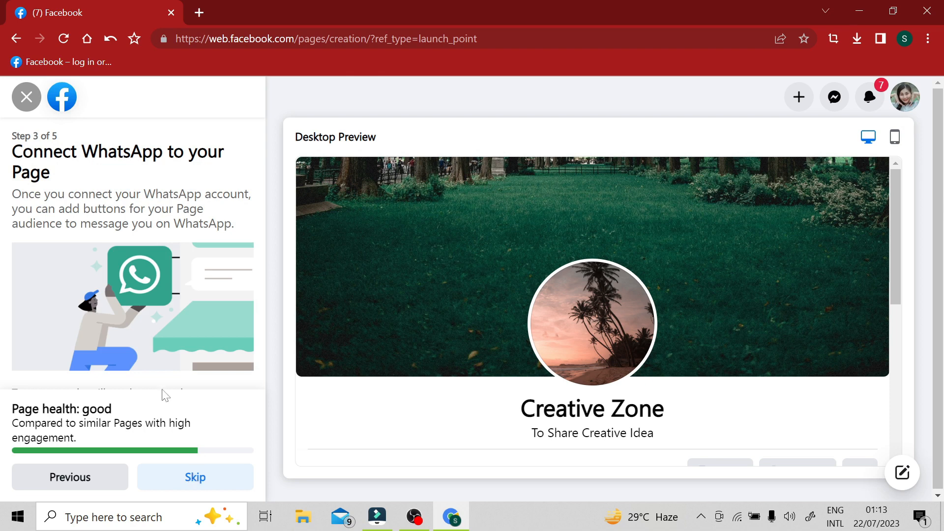
Step: Review the WhatsApp connection form and skip connecting a WhatsApp account to the Page
{"action": "scroll", "coordinate": [154, 322], "scroll_direction": "down", "scroll_amount": 3}
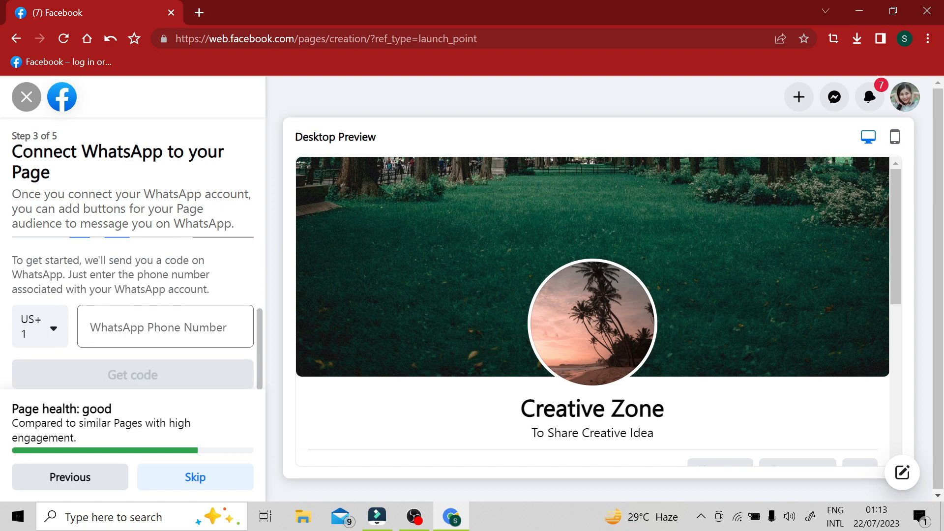
{"action": "scroll", "coordinate": [140, 293], "scroll_direction": "up", "scroll_amount": 3}
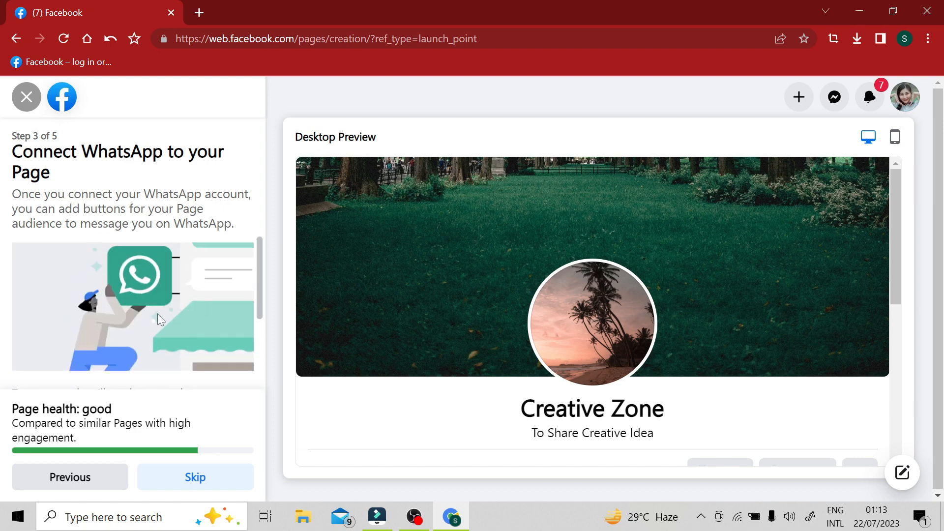
{"action": "scroll", "coordinate": [158, 315], "scroll_direction": "down", "scroll_amount": 3}
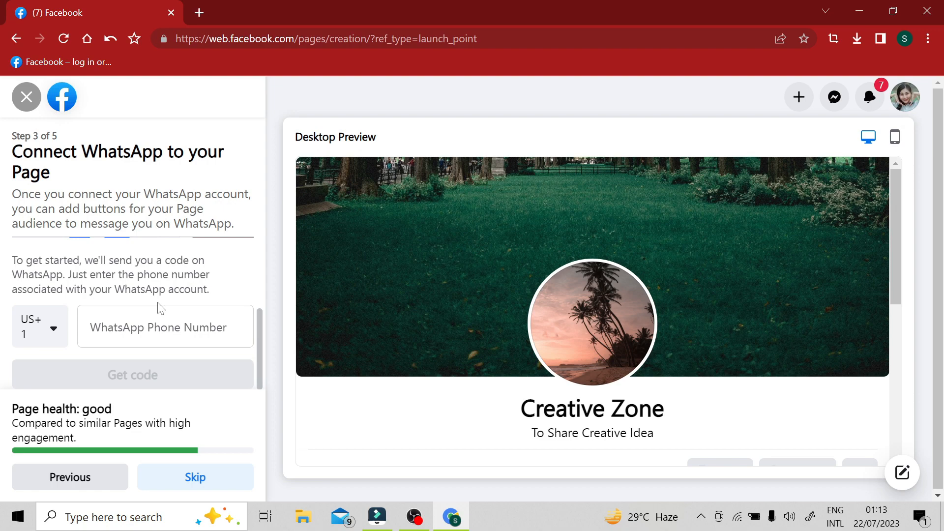
{"action": "left_click", "coordinate": [203, 479]}
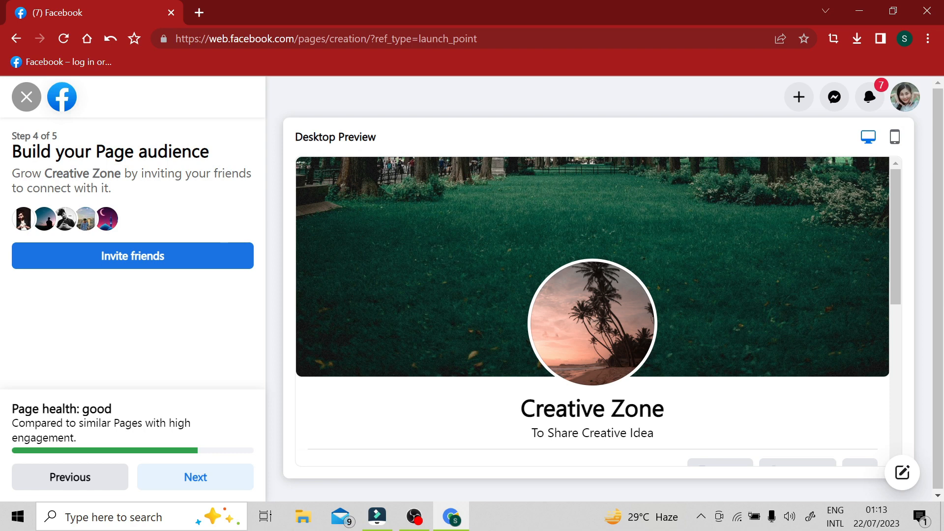
{"action": "left_click_drag", "start_coordinate": [31, 152], "coordinate": [211, 163]}
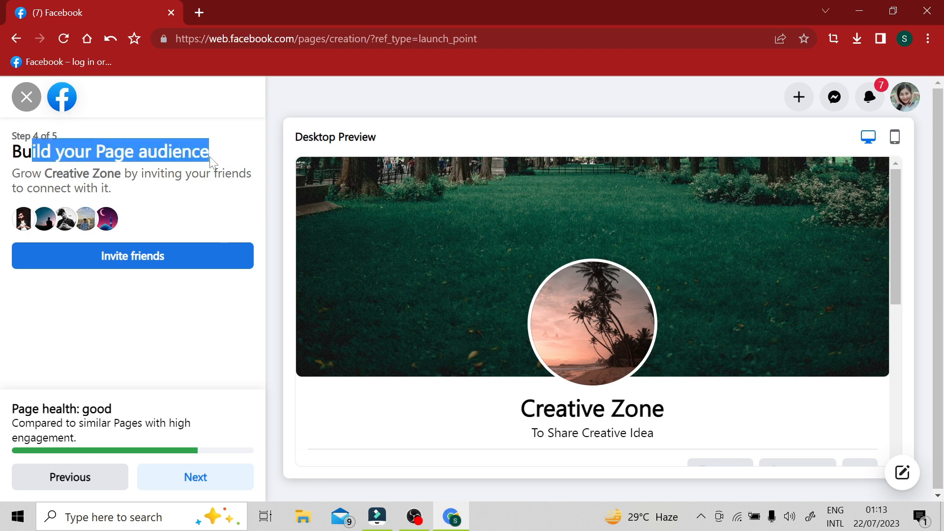
{"action": "left_click", "coordinate": [212, 164]}
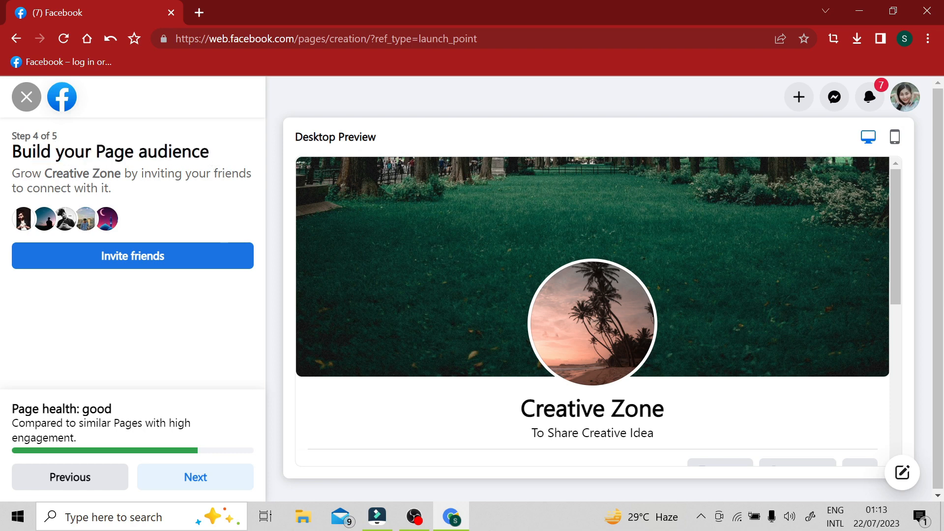
{"action": "left_click_drag", "start_coordinate": [12, 151], "coordinate": [215, 160]}
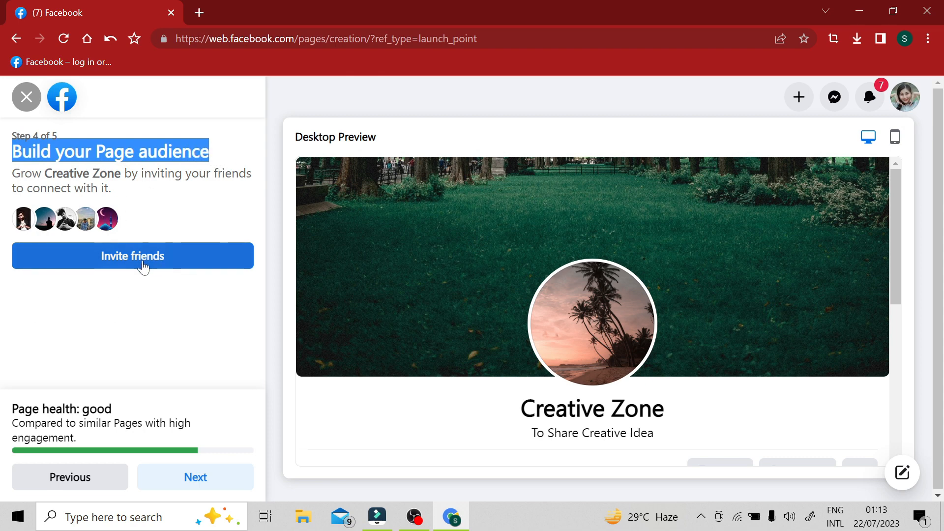
Step: Invite all five listed friends to connect with the Page and continue to the final setup stage
{"action": "left_click", "coordinate": [116, 260]}
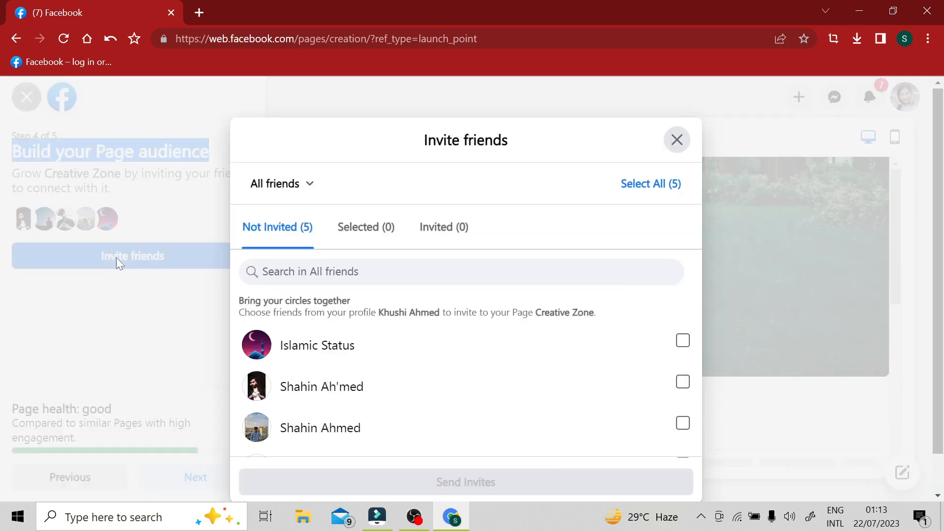
{"action": "left_click", "coordinate": [615, 358]}
{"action": "left_click", "coordinate": [640, 388]}
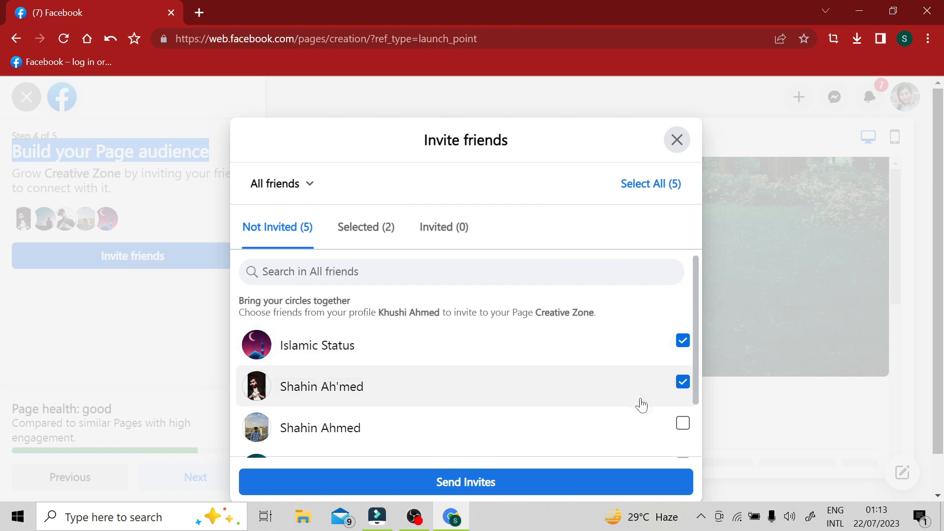
{"action": "left_click", "coordinate": [632, 413]}
{"action": "scroll", "coordinate": [631, 407], "scroll_direction": "down", "scroll_amount": 2}
{"action": "left_click", "coordinate": [645, 387]}
{"action": "left_click", "coordinate": [650, 431]}
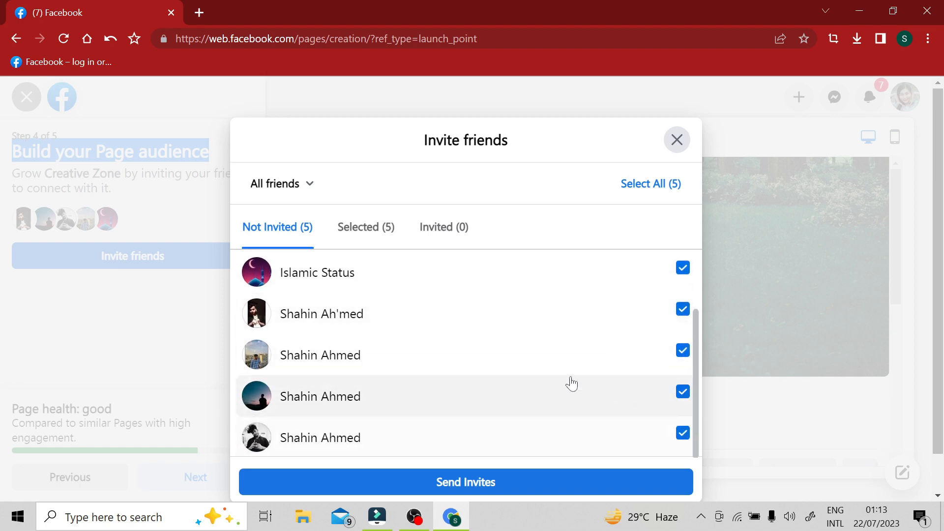
{"action": "left_click", "coordinate": [490, 487]}
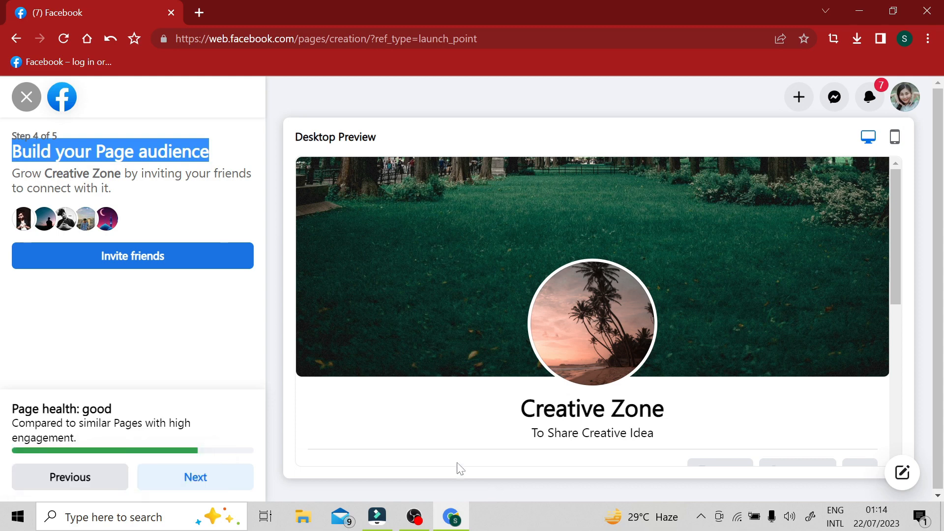
{"action": "left_click", "coordinate": [191, 292]}
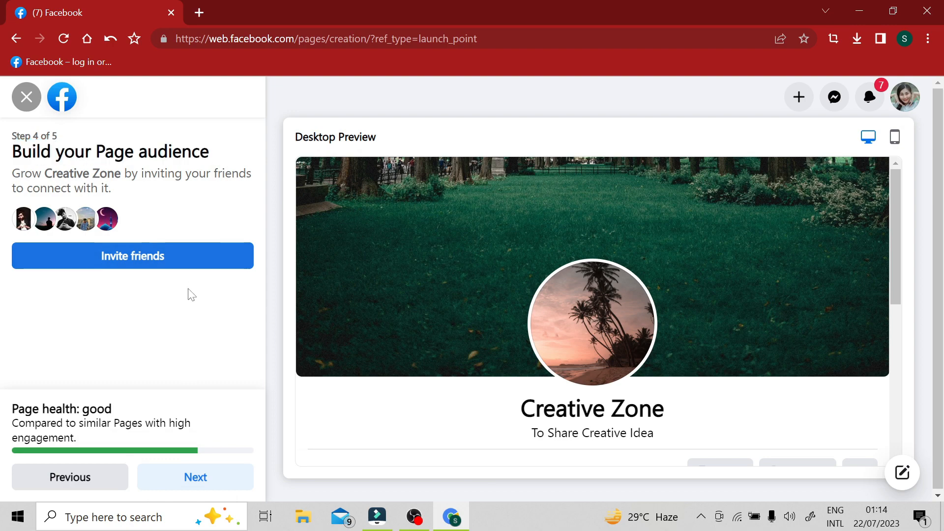
{"action": "left_click", "coordinate": [195, 483]}
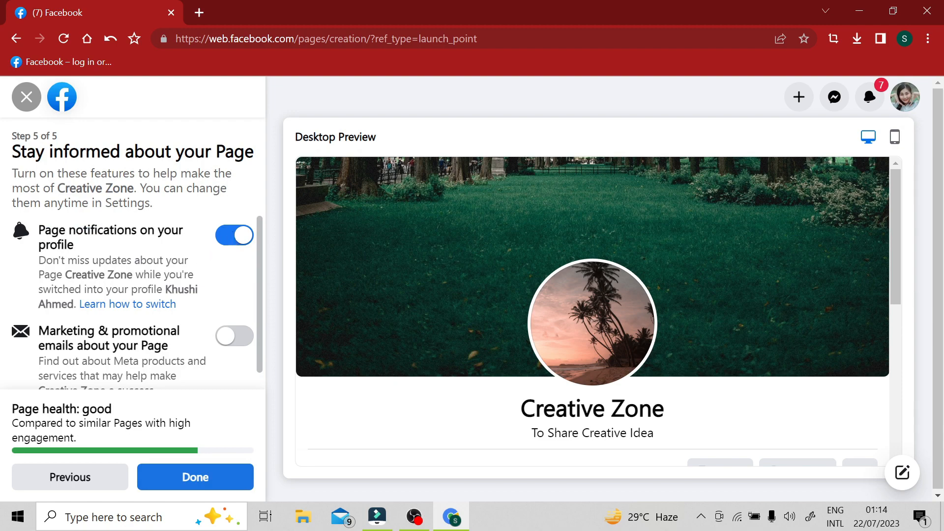
Step: Review the Page notification and marketing email options, leave them as they are and finish the Page setup
{"action": "scroll", "coordinate": [147, 291], "scroll_direction": "down", "scroll_amount": 1}
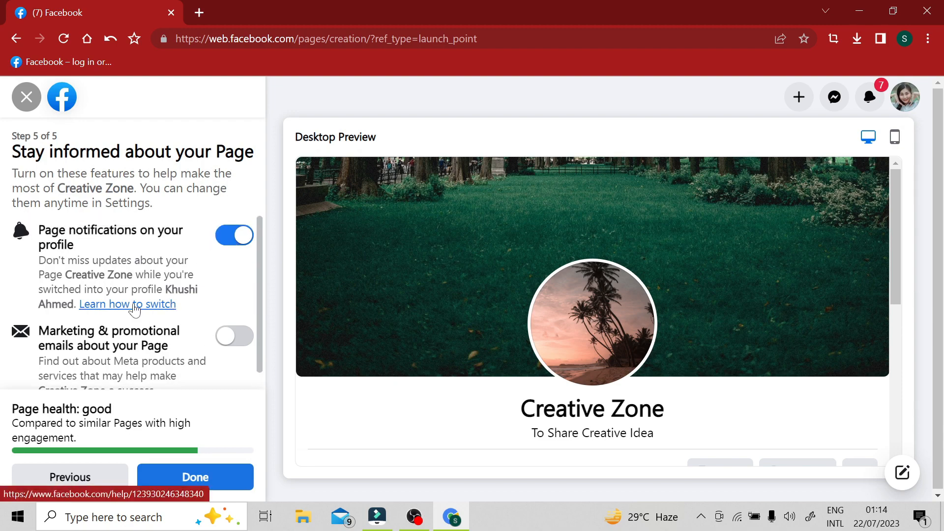
{"action": "scroll", "coordinate": [113, 310], "scroll_direction": "down", "scroll_amount": 1}
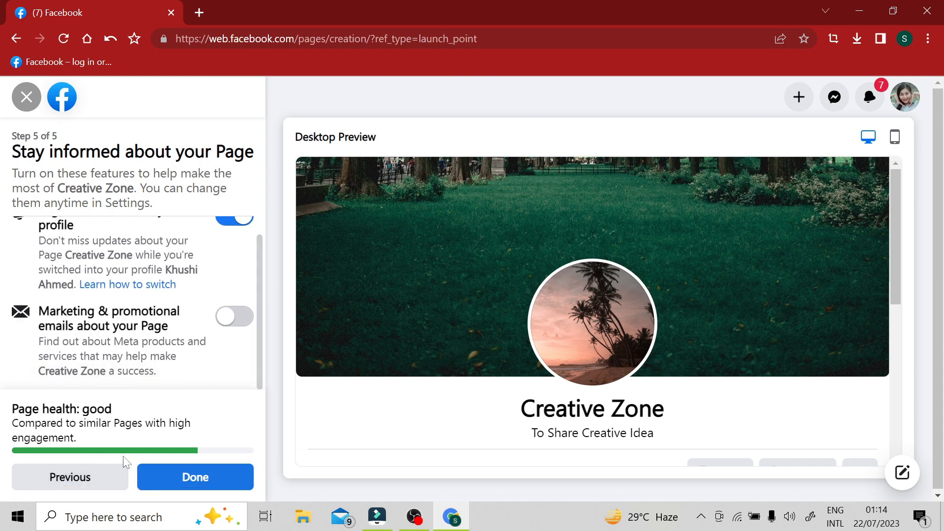
{"action": "left_click", "coordinate": [192, 476]}
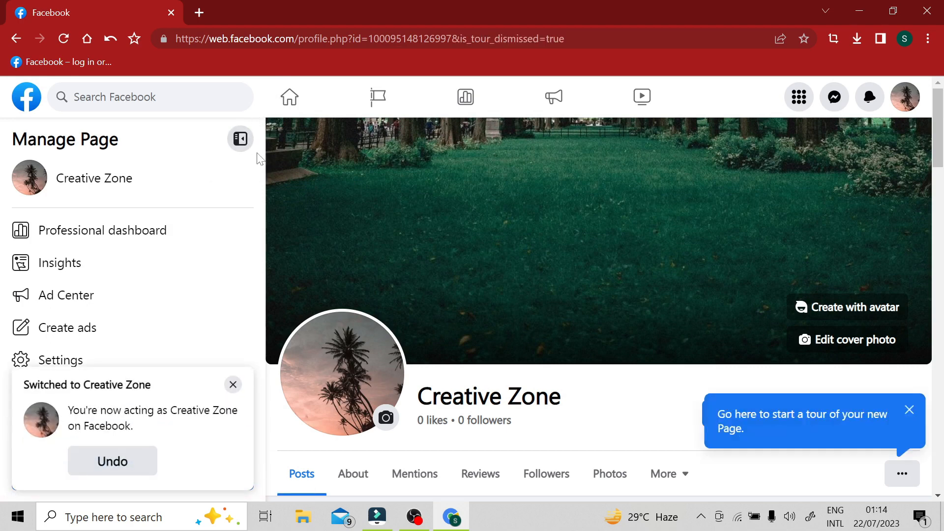
Step: Dismiss the Page tour tip and collapse the Manage Page sidebar to view the new Page at full width
{"action": "left_click", "coordinate": [909, 410]}
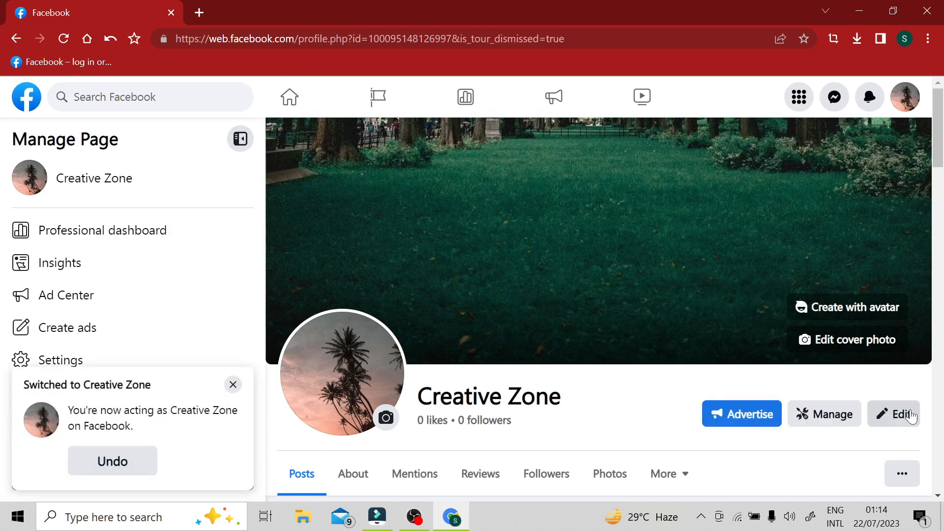
{"action": "left_click", "coordinate": [241, 139]}
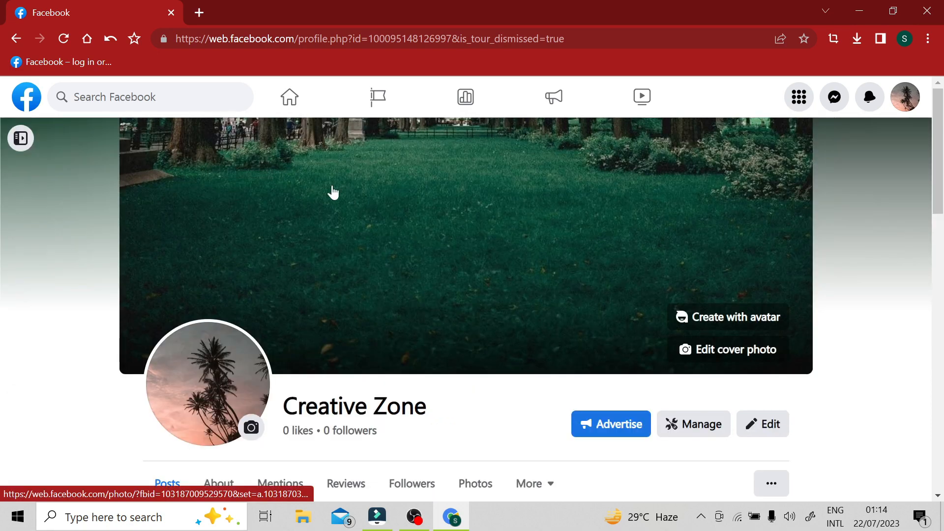
{"action": "scroll", "coordinate": [472, 220], "scroll_direction": "down", "scroll_amount": 15}
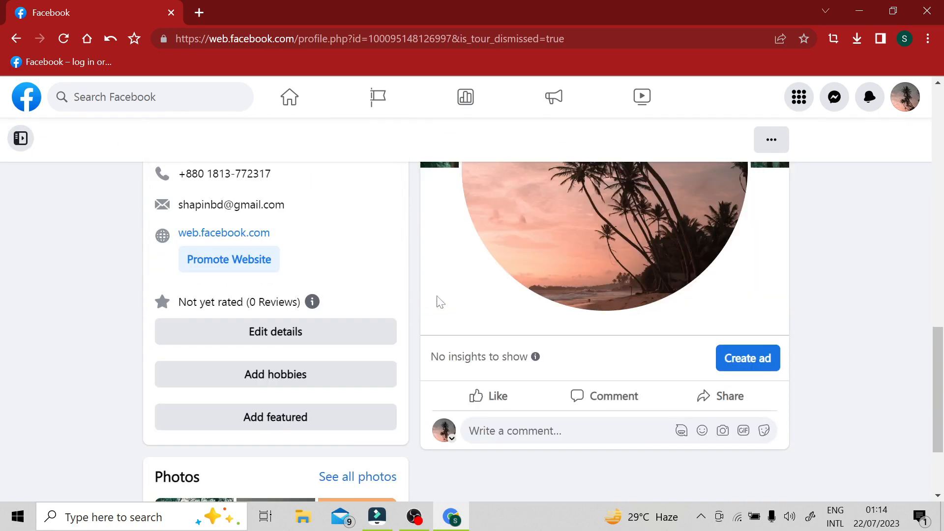
{"action": "scroll", "coordinate": [527, 353], "scroll_direction": "up", "scroll_amount": 15}
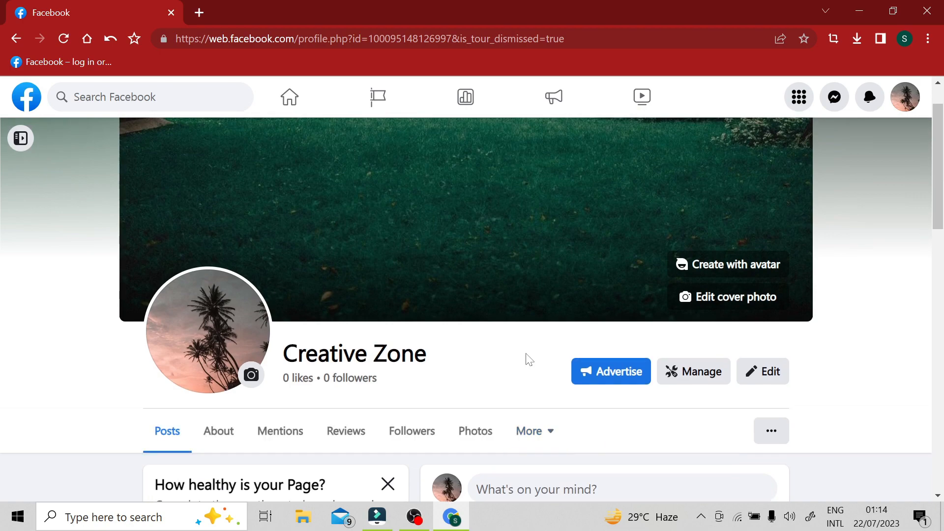
{"action": "scroll", "coordinate": [429, 290], "scroll_direction": "up", "scroll_amount": 1}
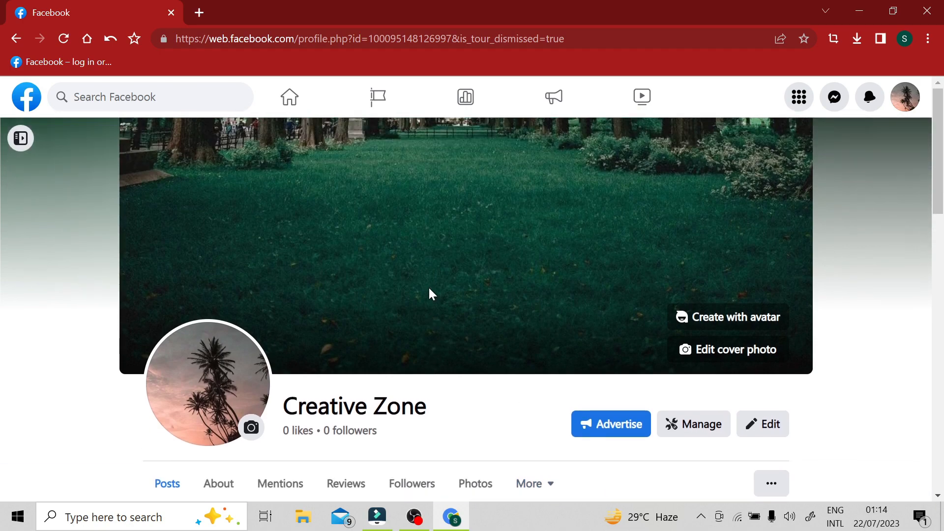
Step: Open the full list of Page health actions and review the remaining and completed setup steps
{"action": "scroll", "coordinate": [430, 290], "scroll_direction": "down", "scroll_amount": 4}
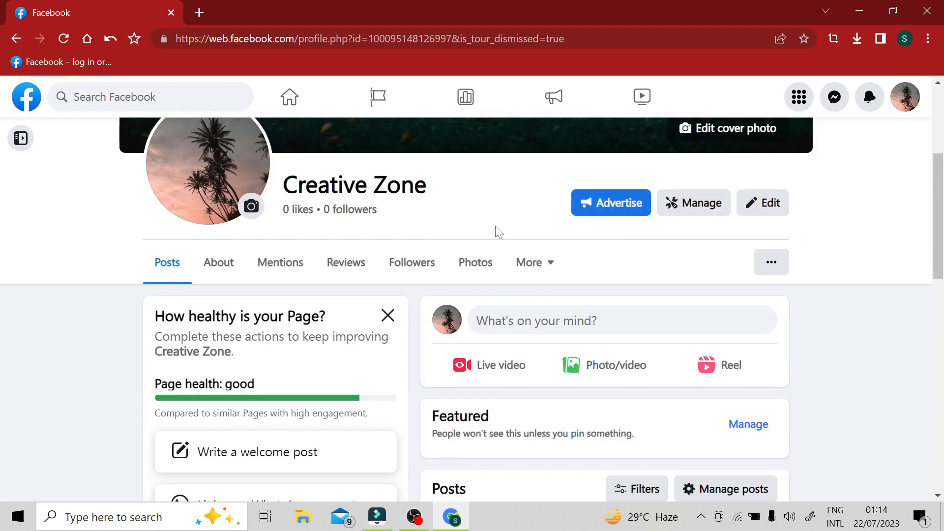
{"action": "scroll", "coordinate": [150, 335], "scroll_direction": "down", "scroll_amount": 1}
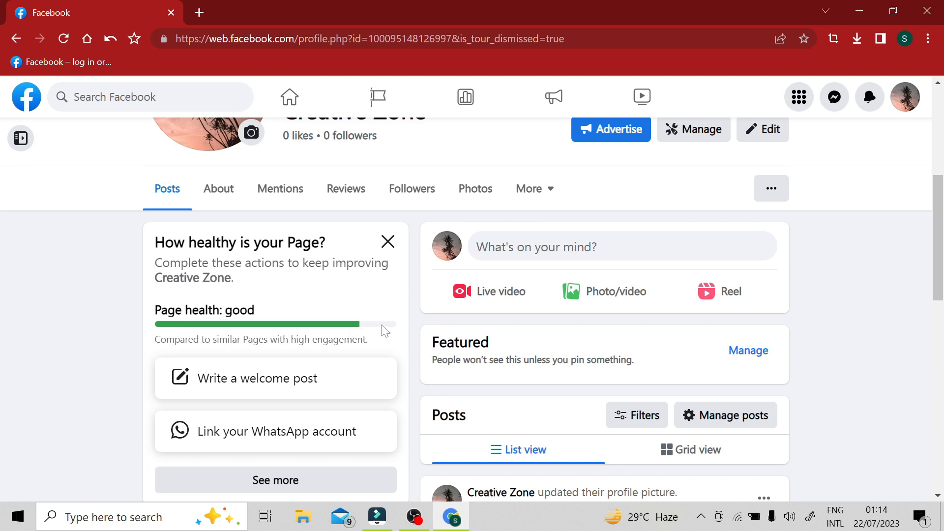
{"action": "scroll", "coordinate": [387, 327], "scroll_direction": "down", "scroll_amount": 2}
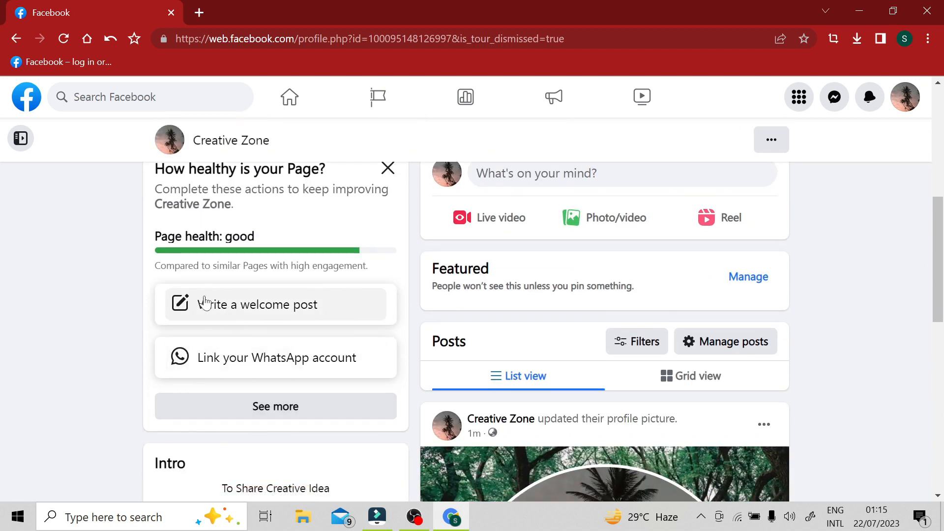
{"action": "left_click", "coordinate": [257, 412]}
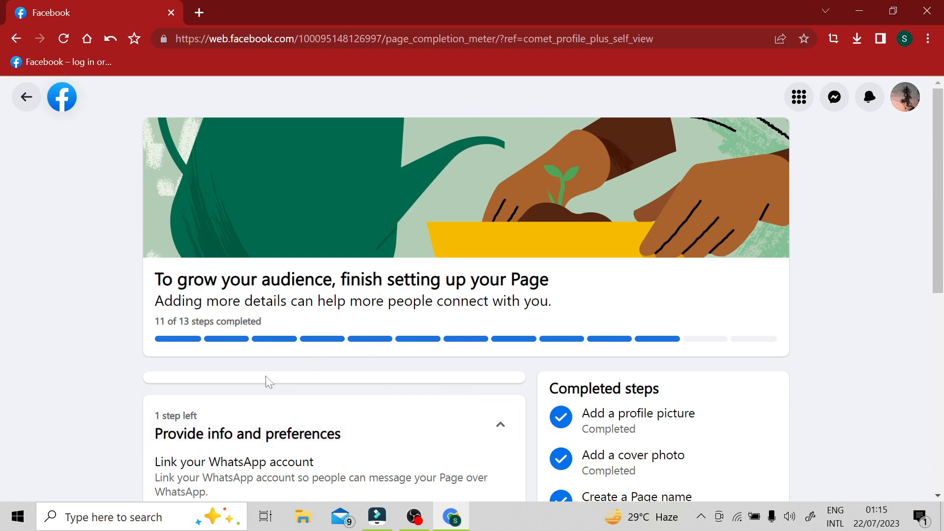
{"action": "scroll", "coordinate": [268, 382], "scroll_direction": "down", "scroll_amount": 3}
{"action": "scroll", "coordinate": [637, 312], "scroll_direction": "down", "scroll_amount": 5}
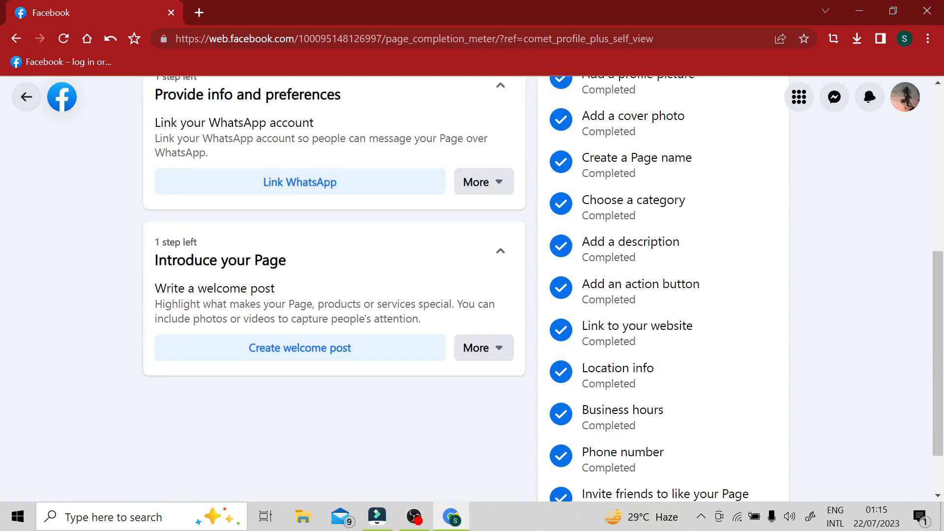
{"action": "scroll", "coordinate": [636, 312], "scroll_direction": "up", "scroll_amount": 8}
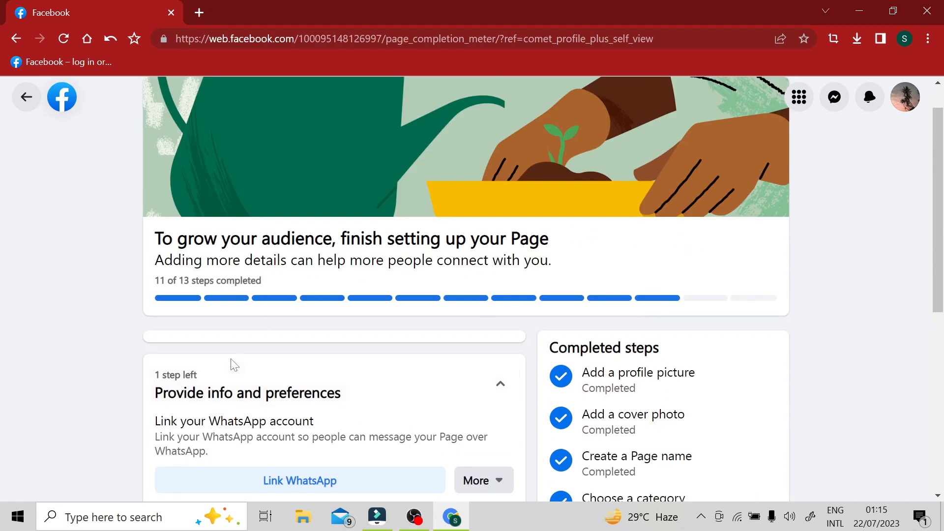
{"action": "scroll", "coordinate": [243, 379], "scroll_direction": "down", "scroll_amount": 4}
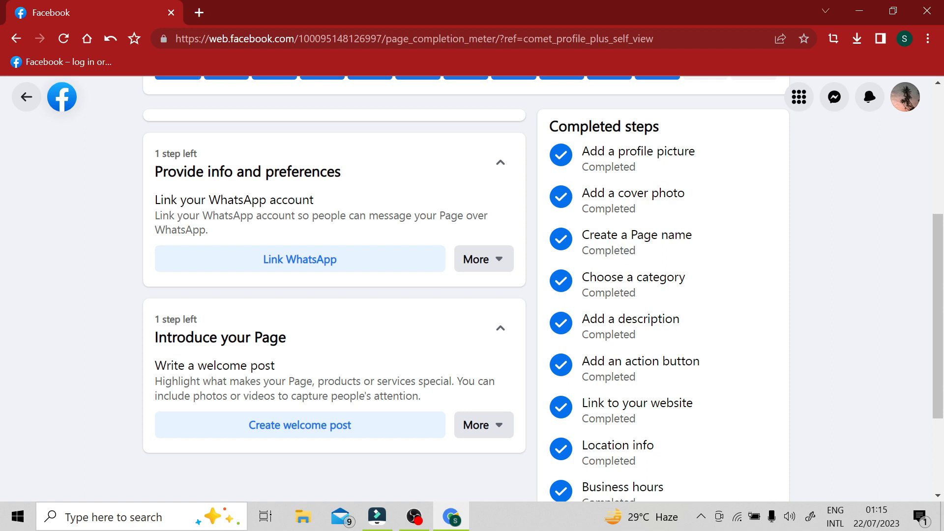
Step: Mark the WhatsApp account linking task as not applying to this Page
{"action": "left_click", "coordinate": [498, 260]}
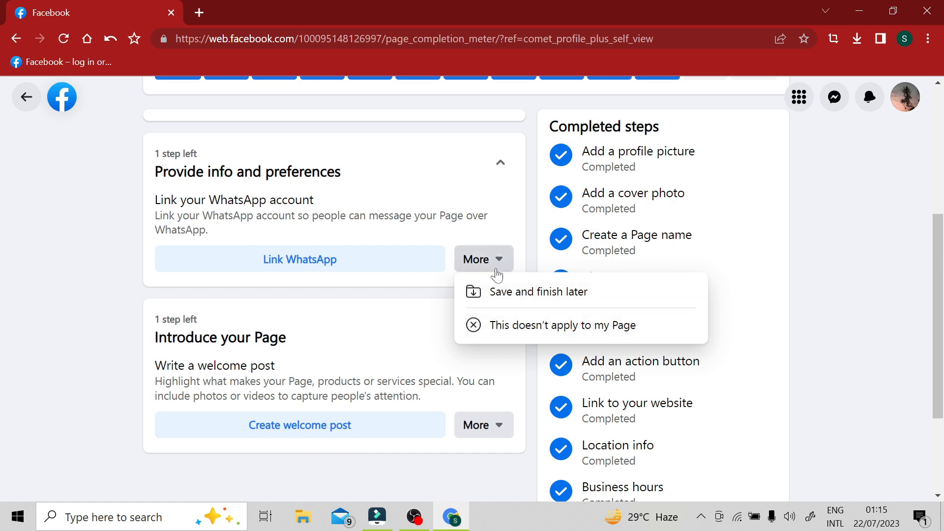
{"action": "left_click", "coordinate": [543, 327]}
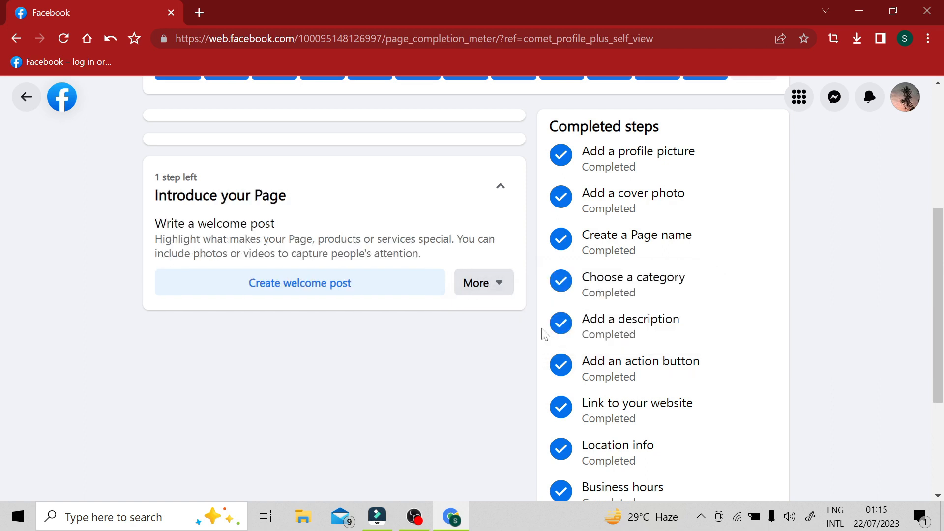
{"action": "scroll", "coordinate": [301, 291], "scroll_direction": "up", "scroll_amount": 5}
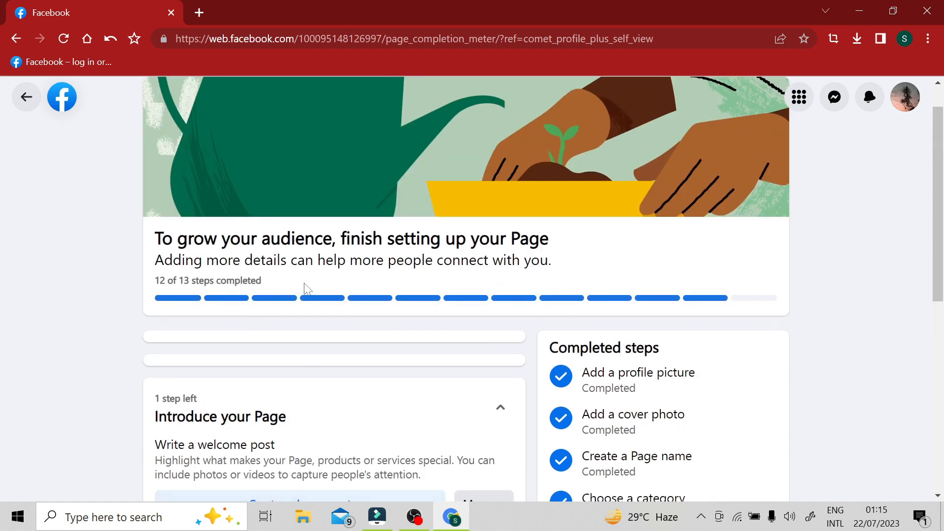
Step: Create and publish a public welcome post reading "Hi Everybody........" on a solid black background
{"action": "scroll", "coordinate": [122, 340], "scroll_direction": "down", "scroll_amount": 3}
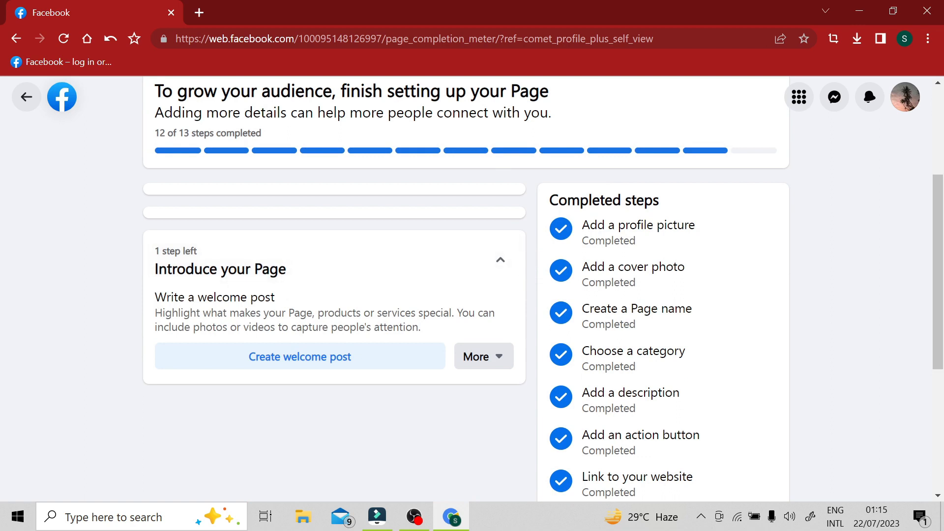
{"action": "left_click", "coordinate": [313, 364]}
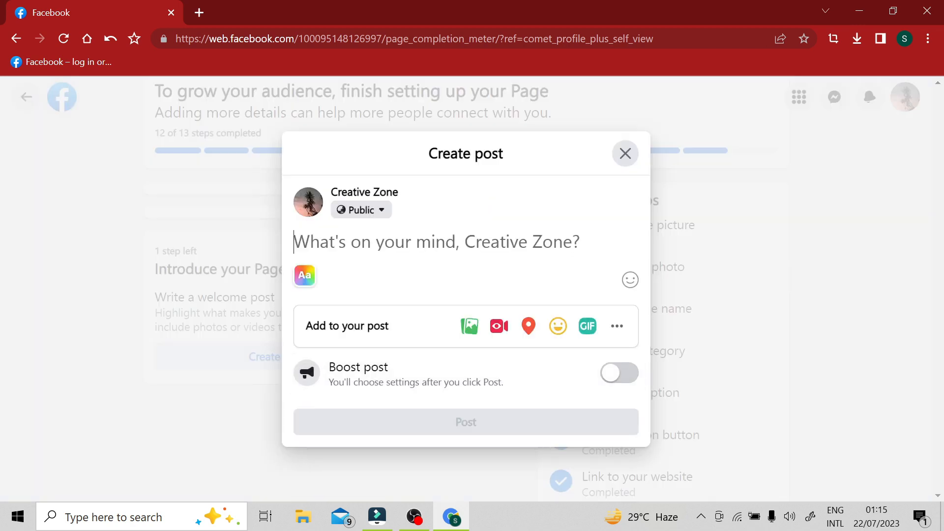
{"action": "type", "text": "Hi"}
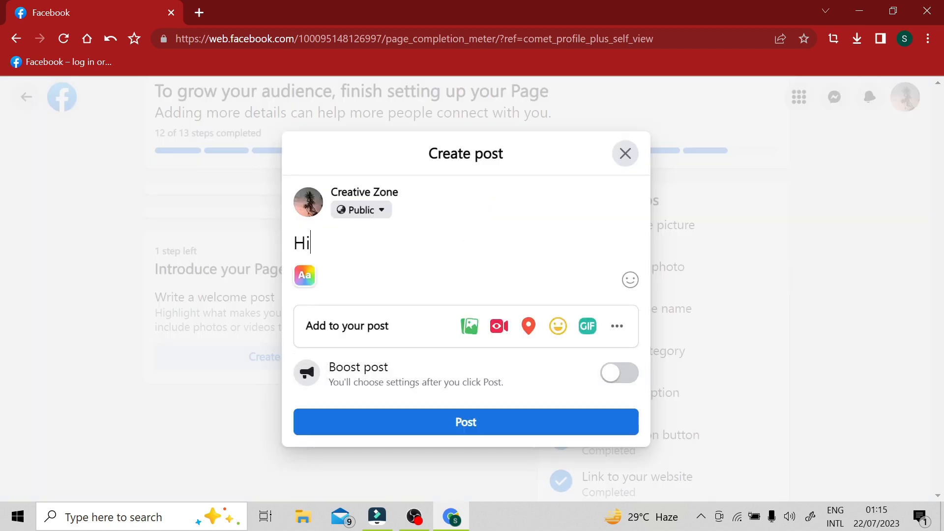
{"action": "type", "text": " Everybody........"}
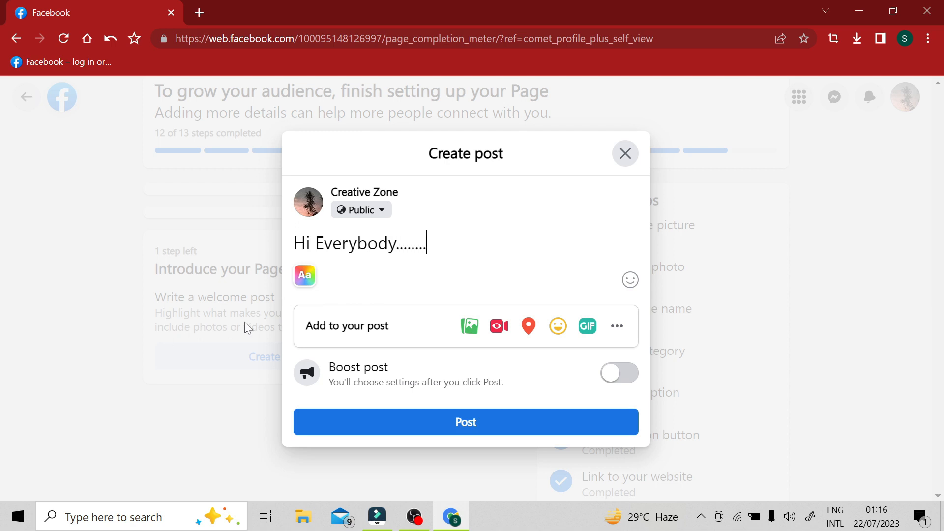
{"action": "left_click", "coordinate": [305, 276]}
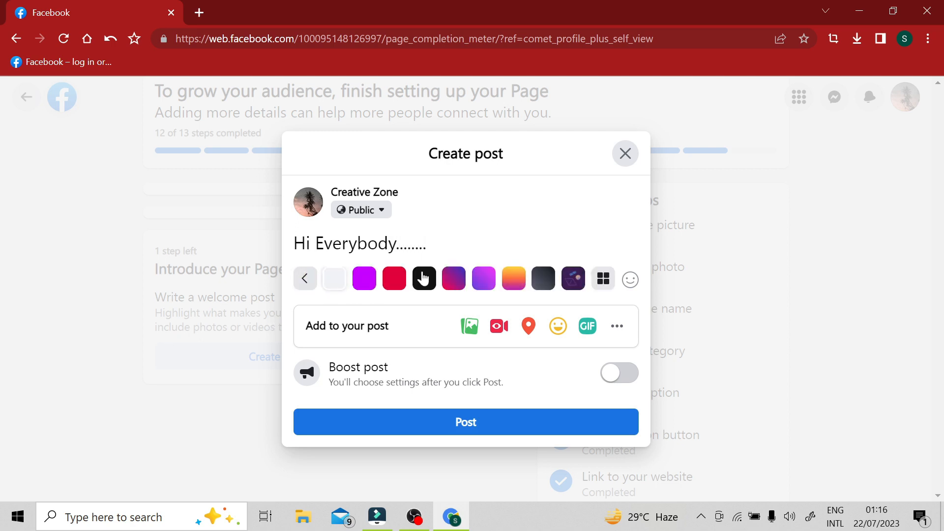
{"action": "left_click", "coordinate": [421, 278]}
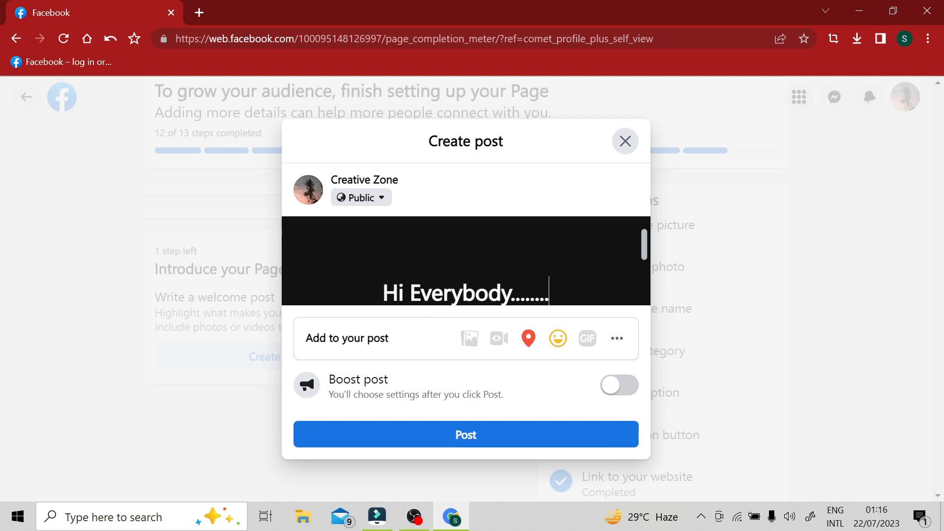
{"action": "left_click", "coordinate": [467, 435]}
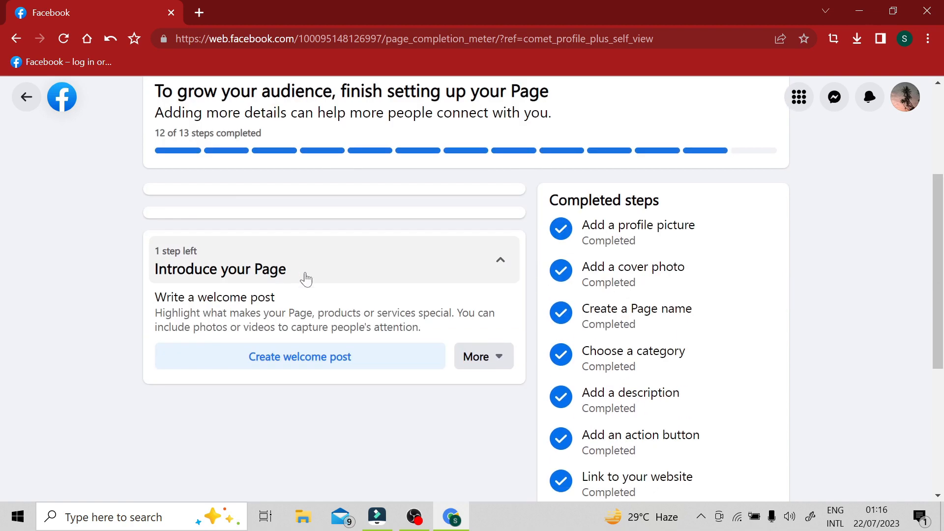
Step: Check the Page setup progress and completed steps list, collapsing the Introduce your Page section
{"action": "scroll", "coordinate": [304, 276], "scroll_direction": "up", "scroll_amount": 1}
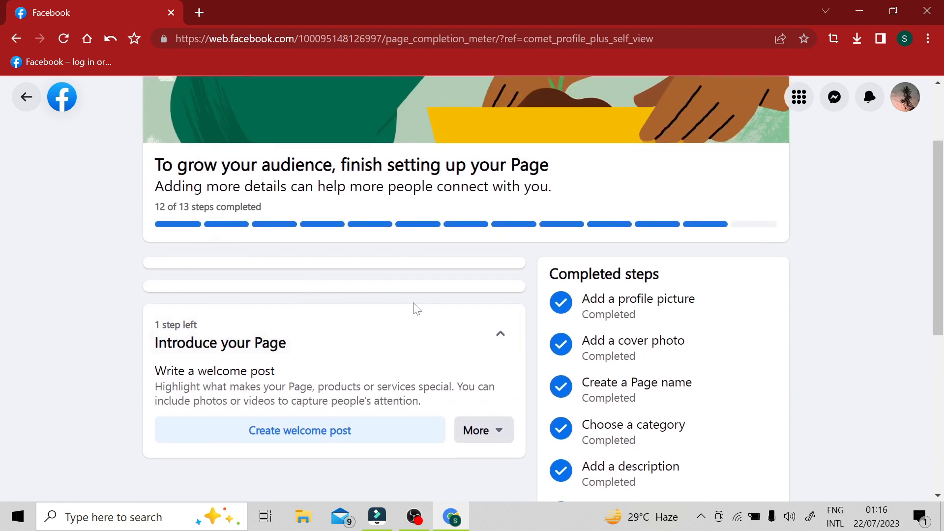
{"action": "scroll", "coordinate": [492, 320], "scroll_direction": "down", "scroll_amount": 5}
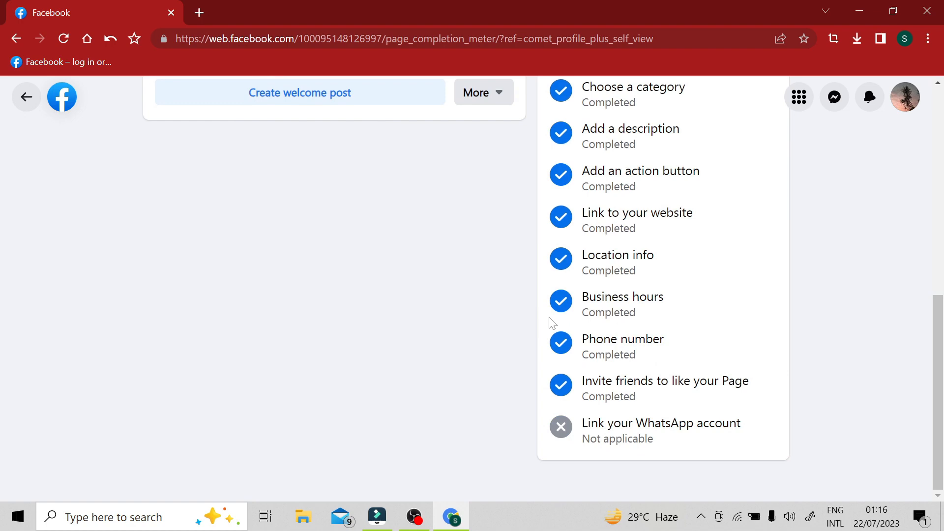
{"action": "scroll", "coordinate": [500, 323], "scroll_direction": "up", "scroll_amount": 5}
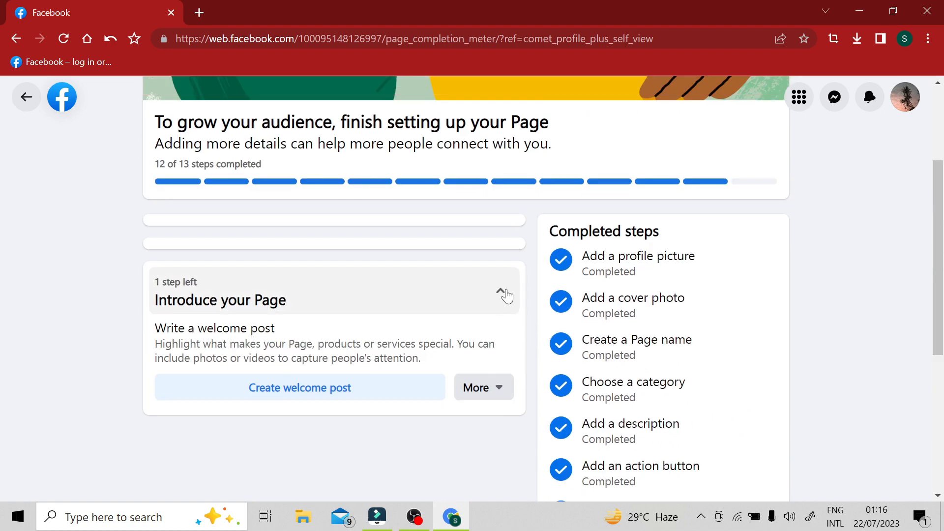
{"action": "left_click", "coordinate": [494, 286]}
{"action": "scroll", "coordinate": [443, 295], "scroll_direction": "up", "scroll_amount": 2}
{"action": "scroll", "coordinate": [386, 303], "scroll_direction": "down", "scroll_amount": 3}
{"action": "scroll", "coordinate": [387, 305], "scroll_direction": "up", "scroll_amount": 4}
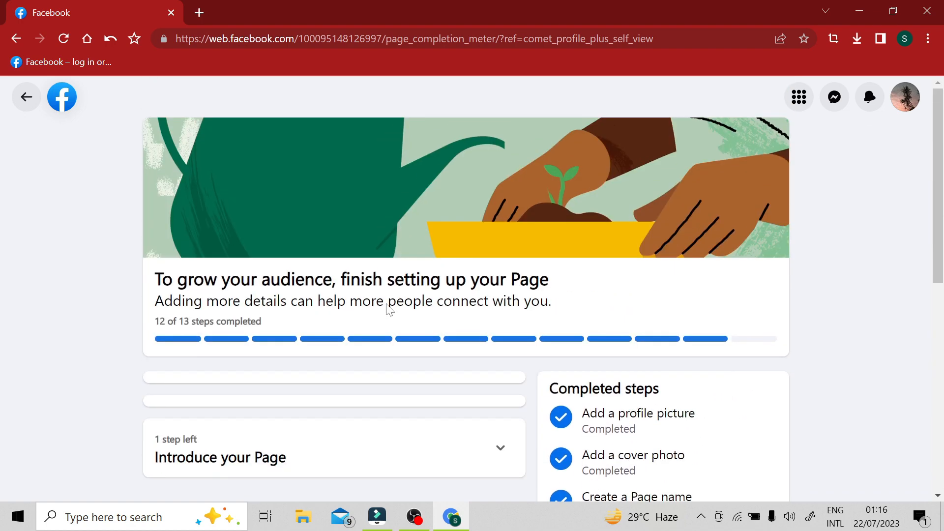
{"action": "scroll", "coordinate": [387, 305], "scroll_direction": "down", "scroll_amount": 4}
{"action": "scroll", "coordinate": [497, 235], "scroll_direction": "up", "scroll_amount": 4}
{"action": "scroll", "coordinate": [528, 385], "scroll_direction": "down", "scroll_amount": 3}
Step: Expand the Introduce your Page section and save the welcome post task to finish later
{"action": "left_click", "coordinate": [495, 309]}
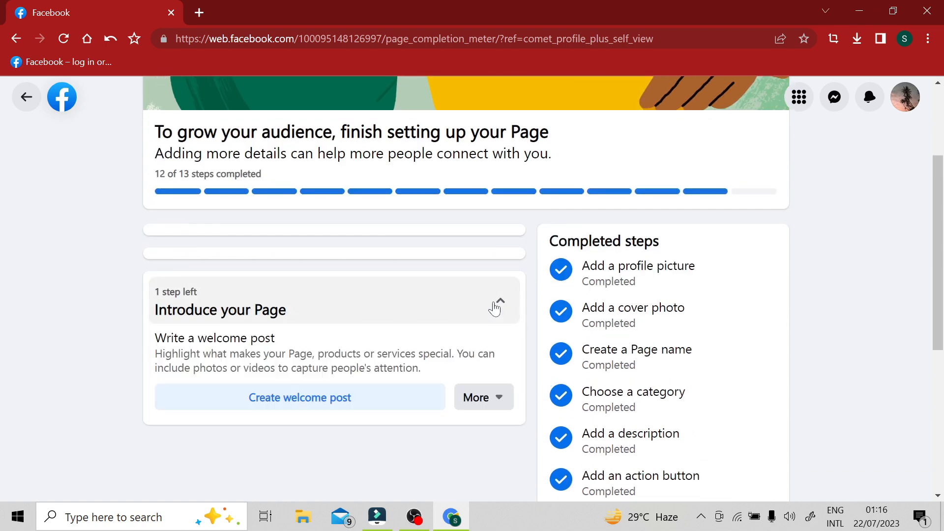
{"action": "left_click", "coordinate": [499, 399]}
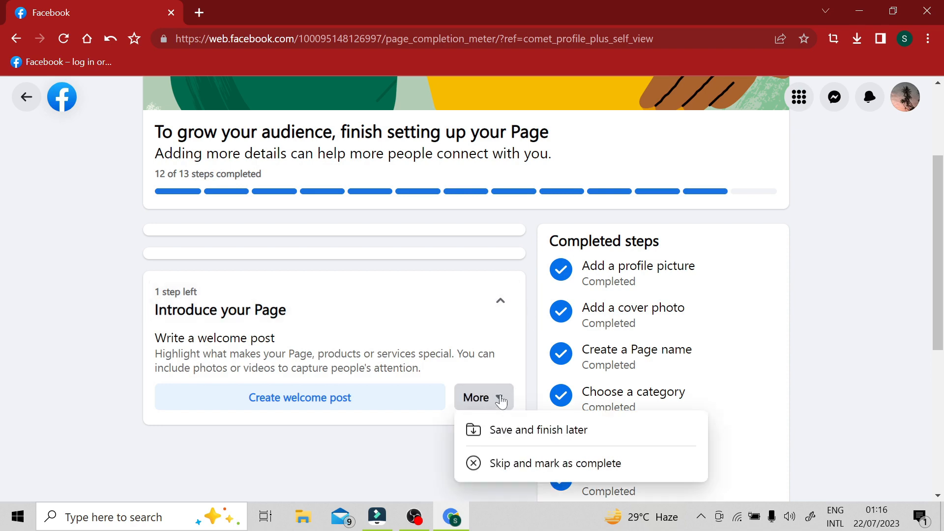
{"action": "left_click", "coordinate": [511, 429]}
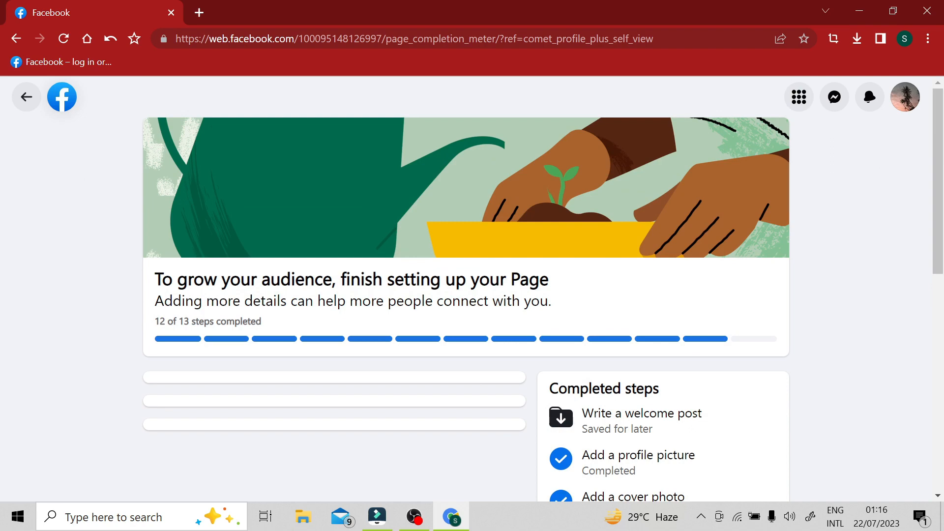
{"action": "scroll", "coordinate": [217, 301], "scroll_direction": "down", "scroll_amount": 3}
{"action": "scroll", "coordinate": [217, 302], "scroll_direction": "up", "scroll_amount": 3}
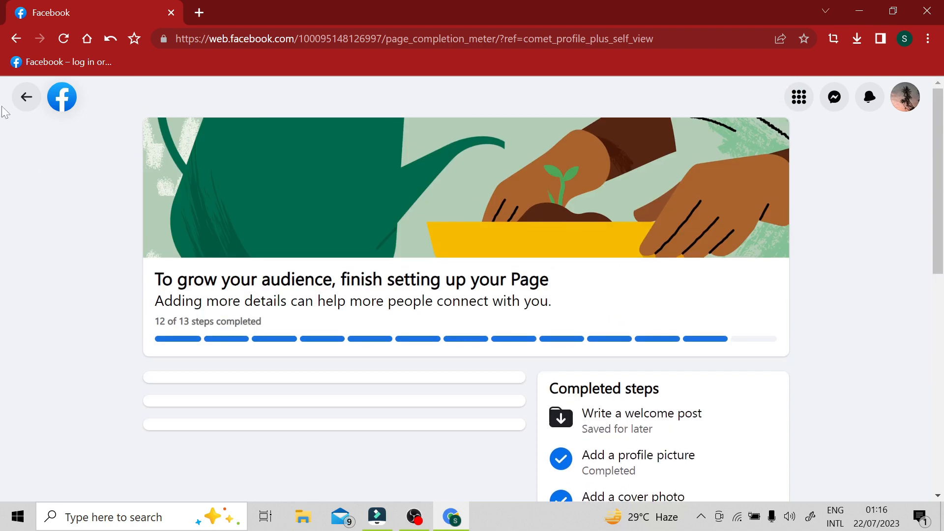
Step: Return to the Creative Zone Page and look over its Page health card, posts and profile sections
{"action": "left_click", "coordinate": [28, 98]}
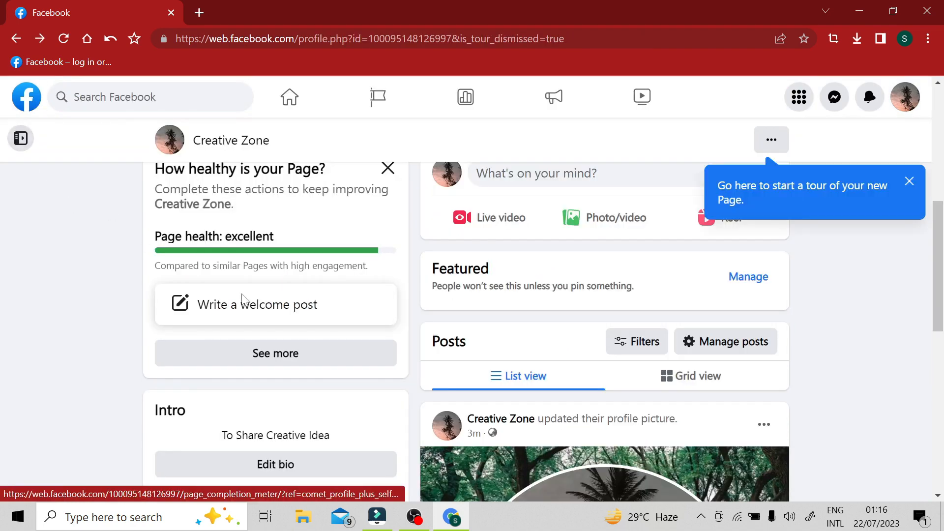
{"action": "scroll", "coordinate": [385, 279], "scroll_direction": "up", "scroll_amount": 1}
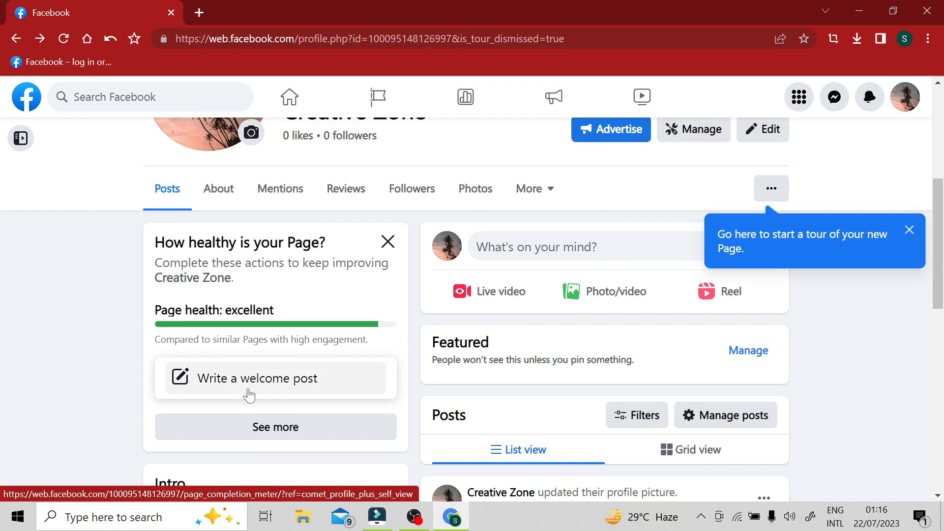
{"action": "scroll", "coordinate": [336, 383], "scroll_direction": "down", "scroll_amount": 1}
{"action": "scroll", "coordinate": [332, 377], "scroll_direction": "down", "scroll_amount": 10}
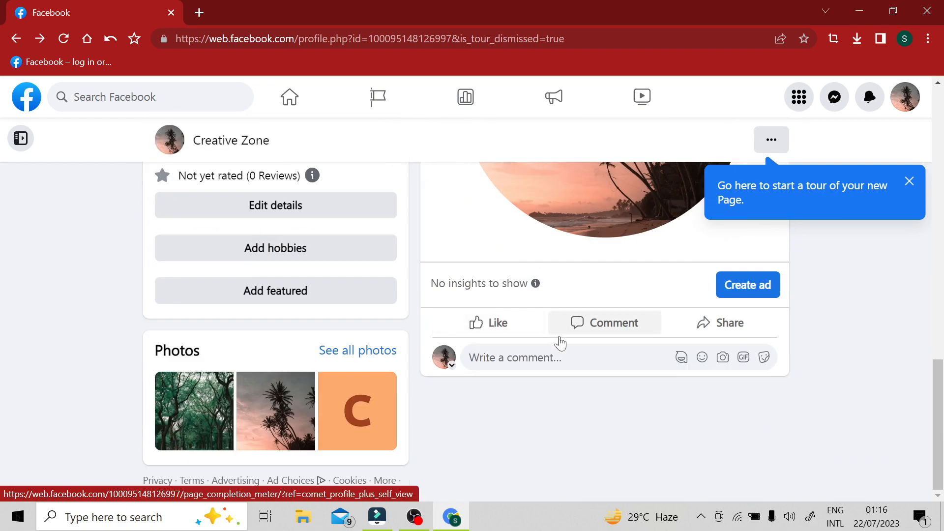
{"action": "scroll", "coordinate": [556, 342], "scroll_direction": "up", "scroll_amount": 5}
{"action": "scroll", "coordinate": [560, 341], "scroll_direction": "up", "scroll_amount": 12}
{"action": "scroll", "coordinate": [559, 341], "scroll_direction": "down", "scroll_amount": 9}
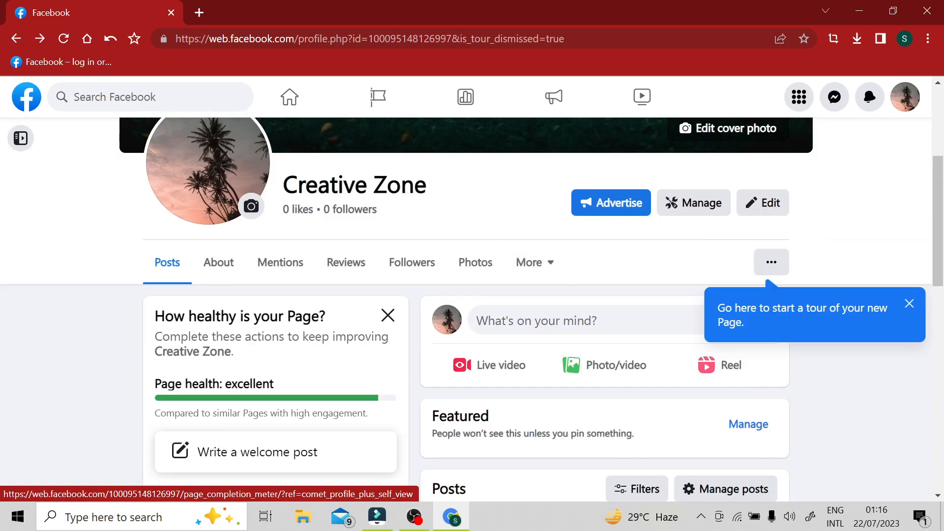
{"action": "scroll", "coordinate": [320, 320], "scroll_direction": "up", "scroll_amount": 3}
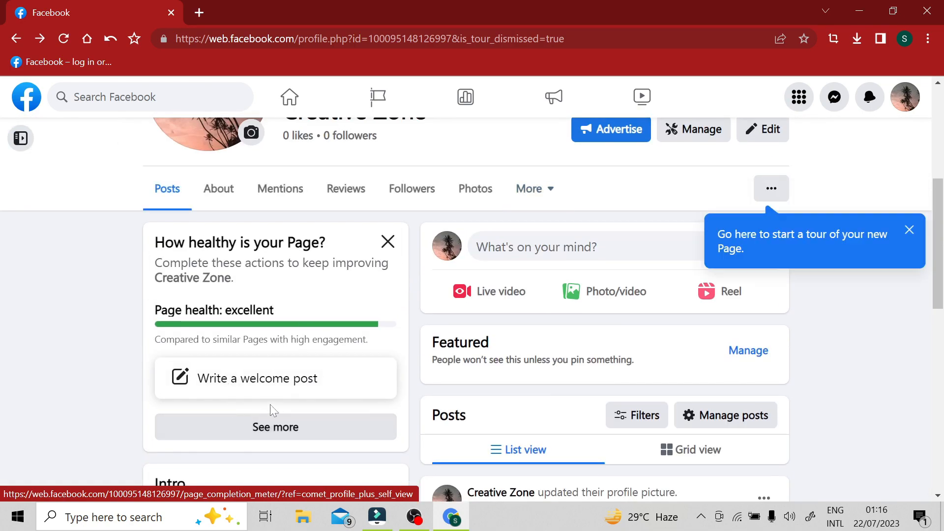
Step: Write a public welcome post reading "HI Everybody...." on a solid black background and publish it
{"action": "left_click", "coordinate": [235, 392]}
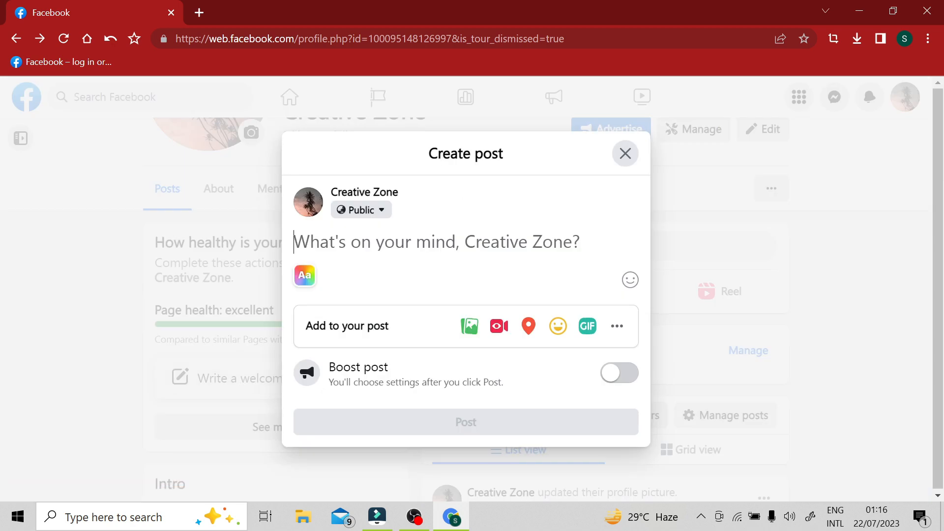
{"action": "type", "text": "HI E"}
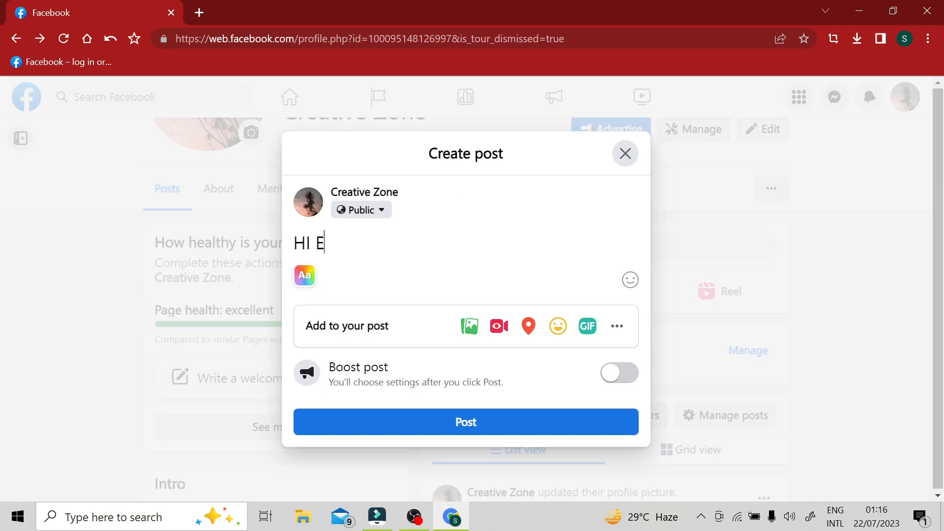
{"action": "type", "text": "V"}
{"action": "type", "text": "very"}
{"action": "type", "text": "body...."}
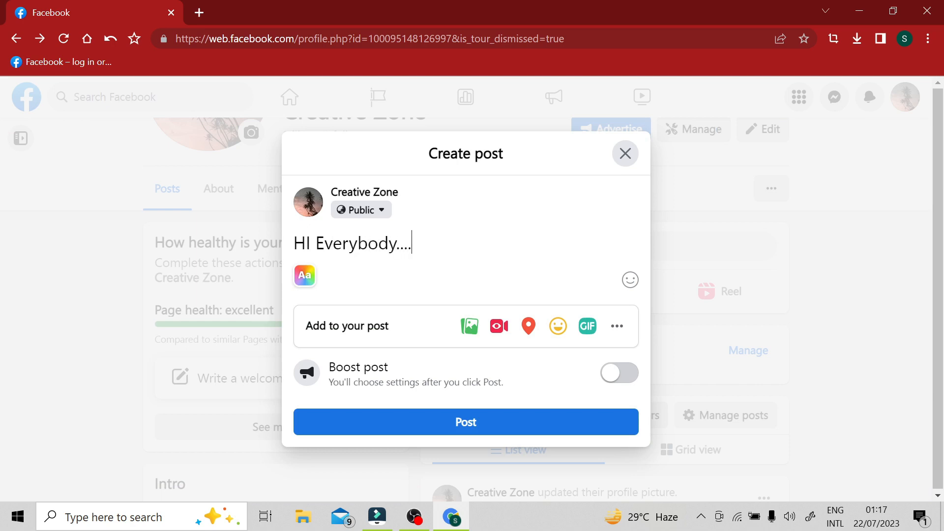
{"action": "left_click", "coordinate": [305, 275]}
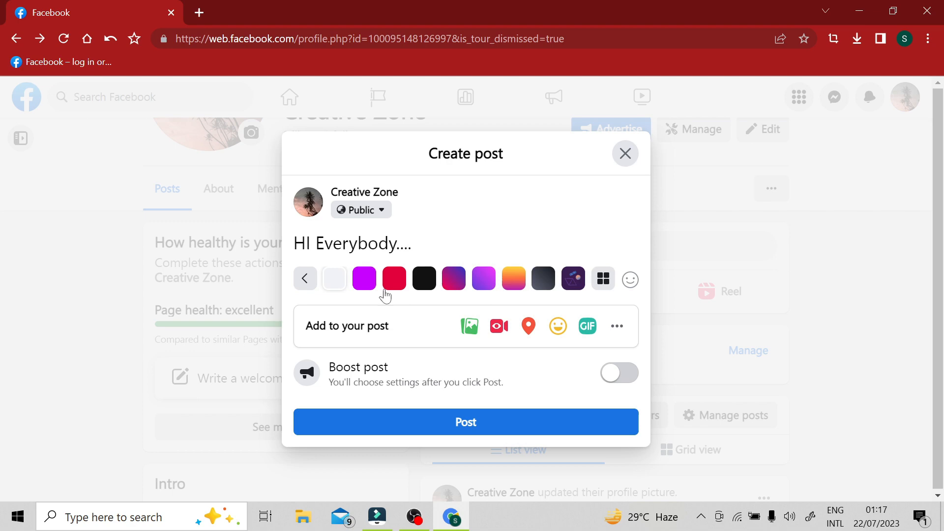
{"action": "left_click", "coordinate": [423, 277]}
{"action": "left_click", "coordinate": [488, 435]}
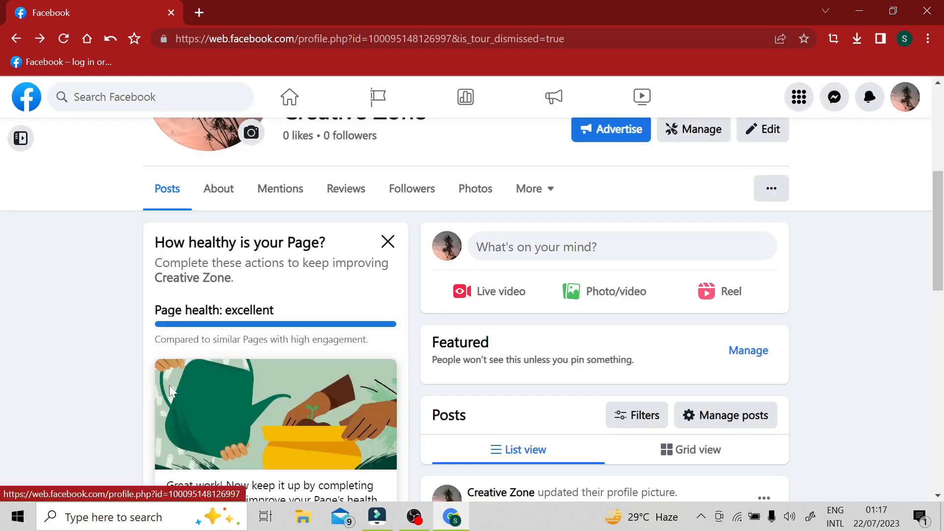
Step: Review the Page health progress bar, the Intro details and the posts on the Creative Zone Page
{"action": "scroll", "coordinate": [488, 436], "scroll_direction": "down", "scroll_amount": 4}
{"action": "scroll", "coordinate": [222, 382], "scroll_direction": "up", "scroll_amount": 4}
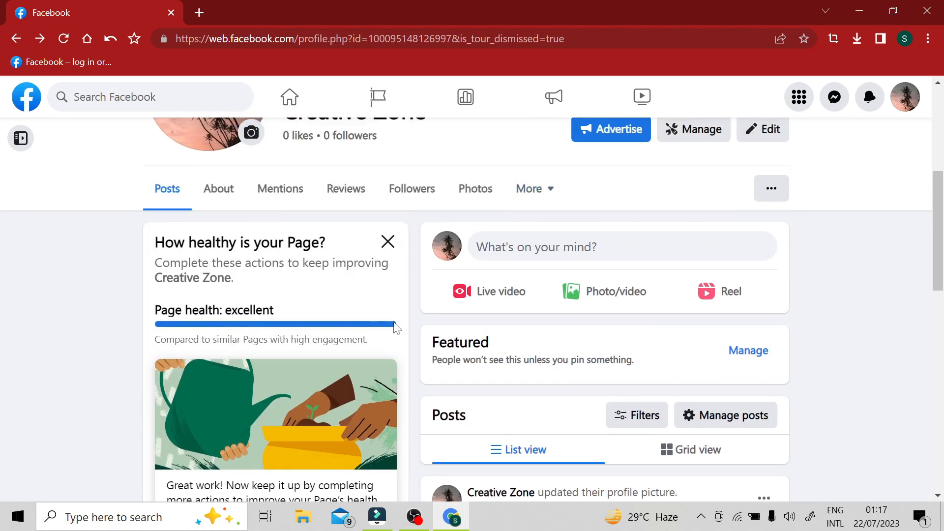
{"action": "scroll", "coordinate": [410, 329], "scroll_direction": "down", "scroll_amount": 4}
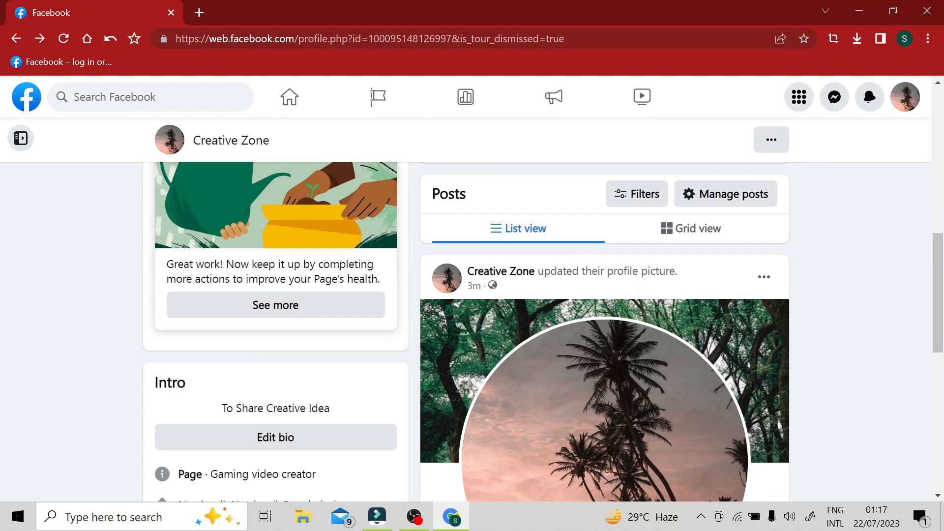
{"action": "scroll", "coordinate": [278, 300], "scroll_direction": "up", "scroll_amount": 3}
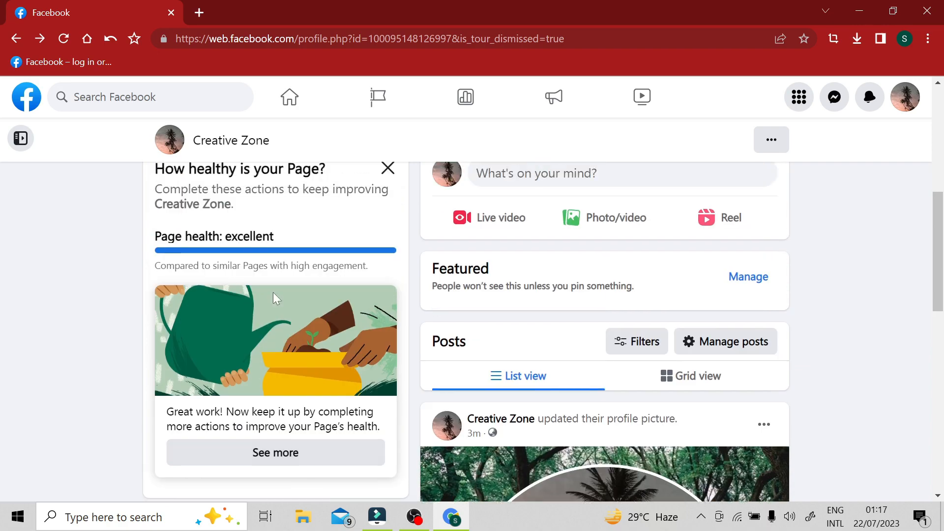
{"action": "scroll", "coordinate": [276, 305], "scroll_direction": "down", "scroll_amount": 10}
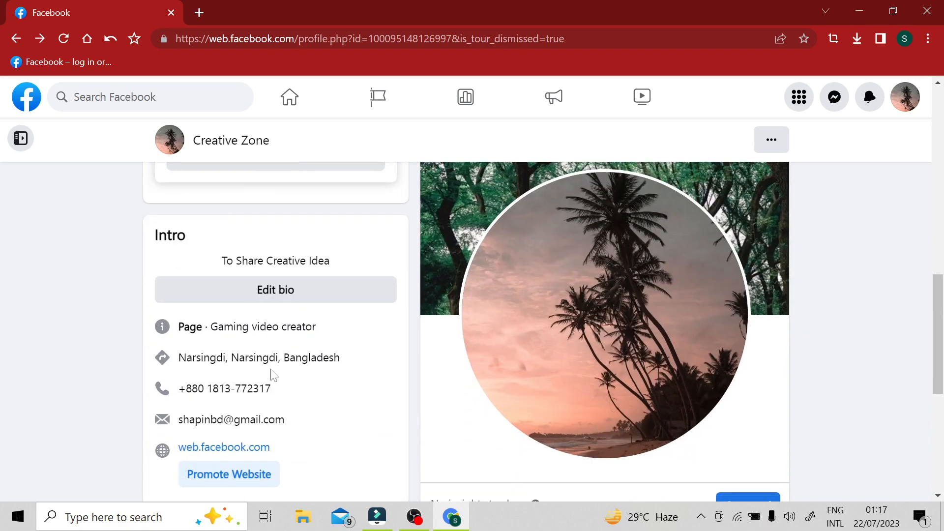
{"action": "scroll", "coordinate": [295, 375], "scroll_direction": "up", "scroll_amount": 6}
{"action": "scroll", "coordinate": [309, 374], "scroll_direction": "up", "scroll_amount": 2}
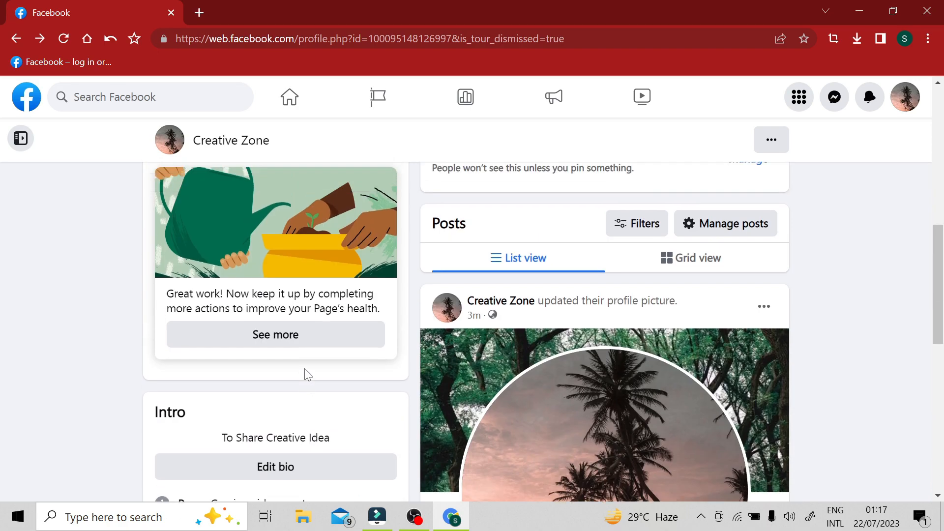
{"action": "scroll", "coordinate": [275, 275], "scroll_direction": "down", "scroll_amount": 3}
Step: Open the full Page setup checklist, check the completed steps down to the WhatsApp account entry, and return to the Page
{"action": "left_click", "coordinate": [281, 234]}
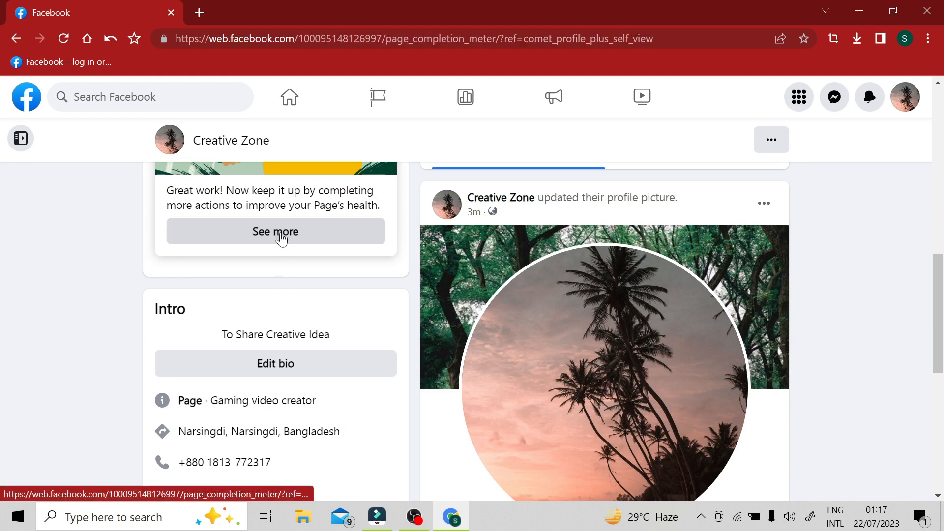
{"action": "scroll", "coordinate": [495, 329], "scroll_direction": "down", "scroll_amount": 10}
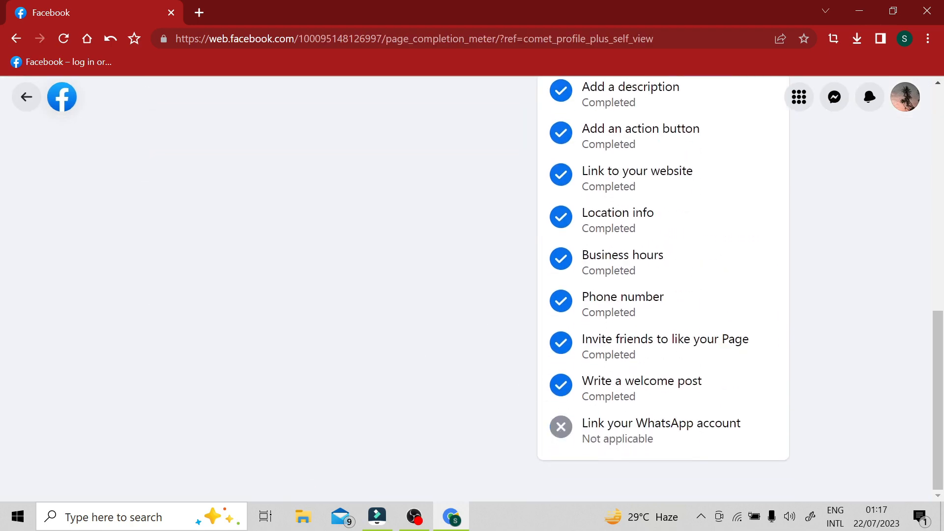
{"action": "left_click_drag", "start_coordinate": [590, 422], "coordinate": [729, 423]}
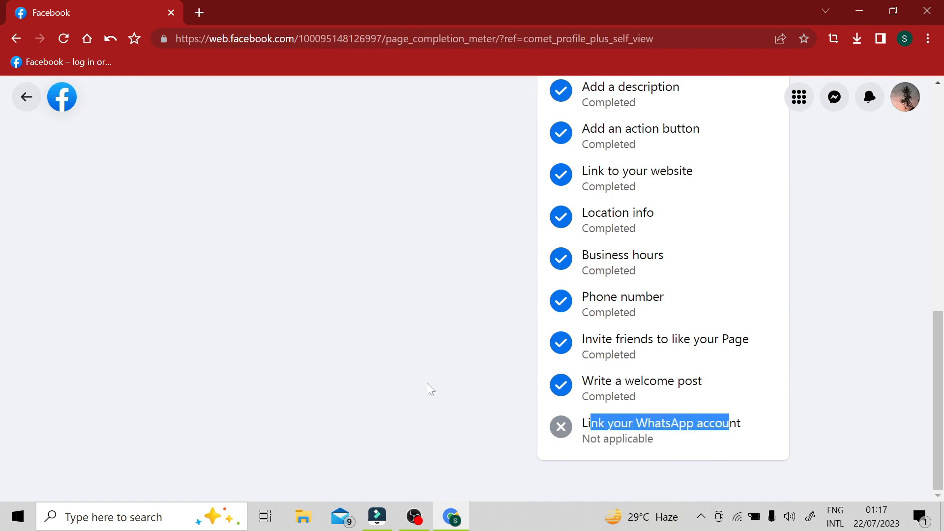
{"action": "scroll", "coordinate": [516, 298], "scroll_direction": "up", "scroll_amount": 10}
{"action": "left_click", "coordinate": [26, 97]}
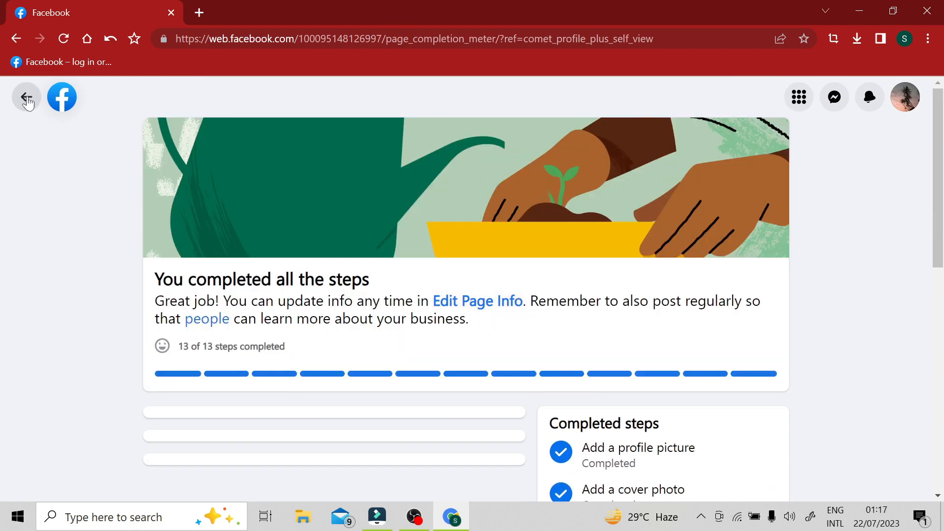
{"action": "scroll", "coordinate": [523, 345], "scroll_direction": "up", "scroll_amount": 4}
{"action": "scroll", "coordinate": [524, 345], "scroll_direction": "up", "scroll_amount": 3}
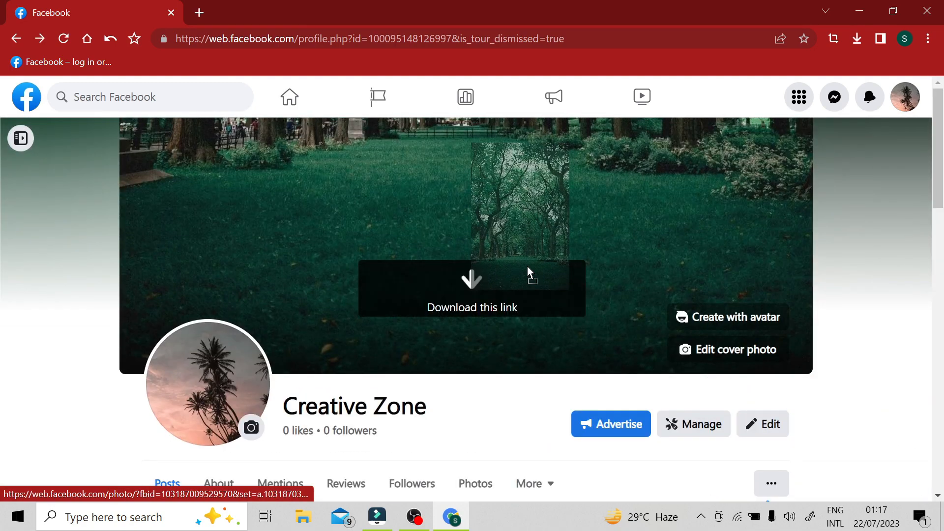
{"action": "left_click", "coordinate": [527, 268]}
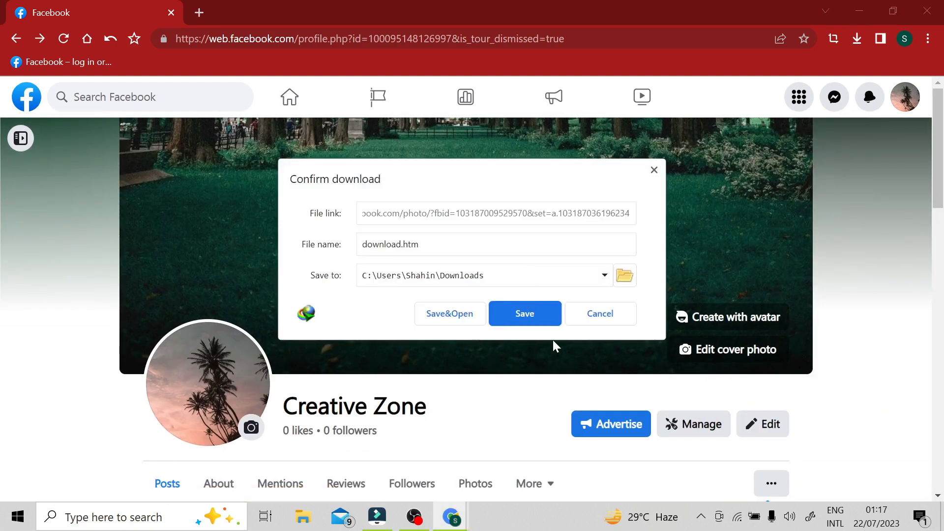
{"action": "left_click", "coordinate": [596, 317]}
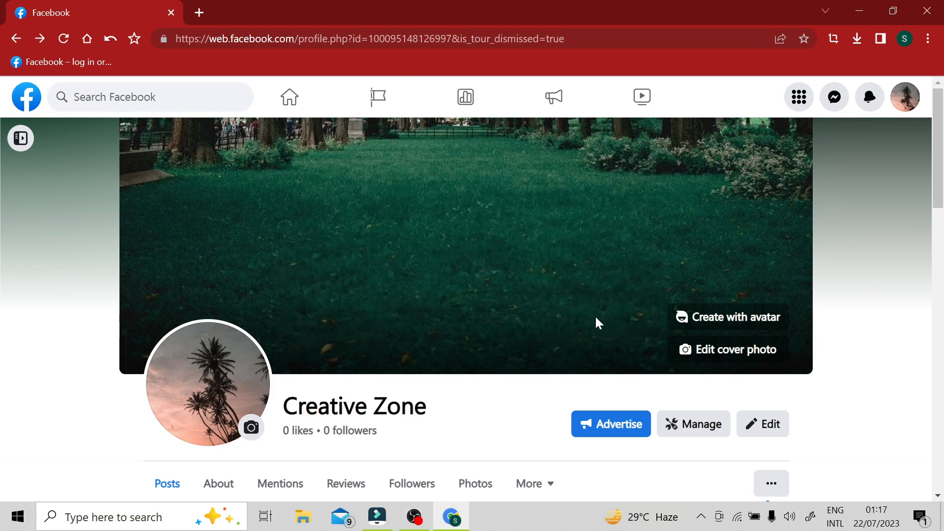
Step: Dismiss the "How healthy is your Page?" card from the Creative Zone Page
{"action": "scroll", "coordinate": [313, 345], "scroll_direction": "down", "scroll_amount": 4}
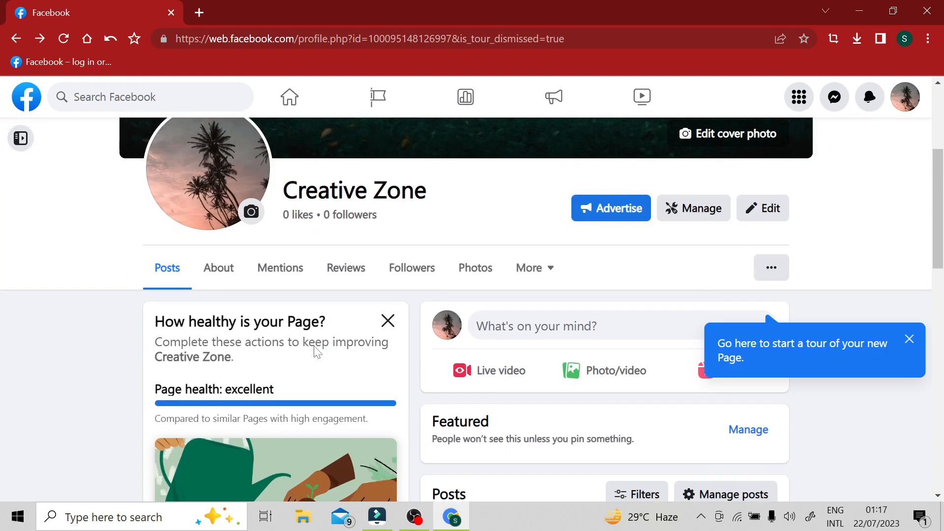
{"action": "left_click", "coordinate": [386, 315]}
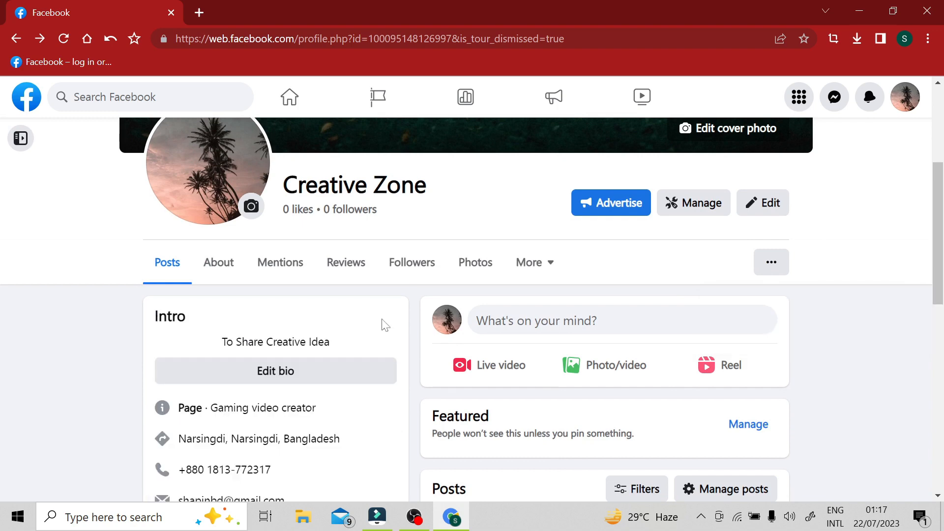